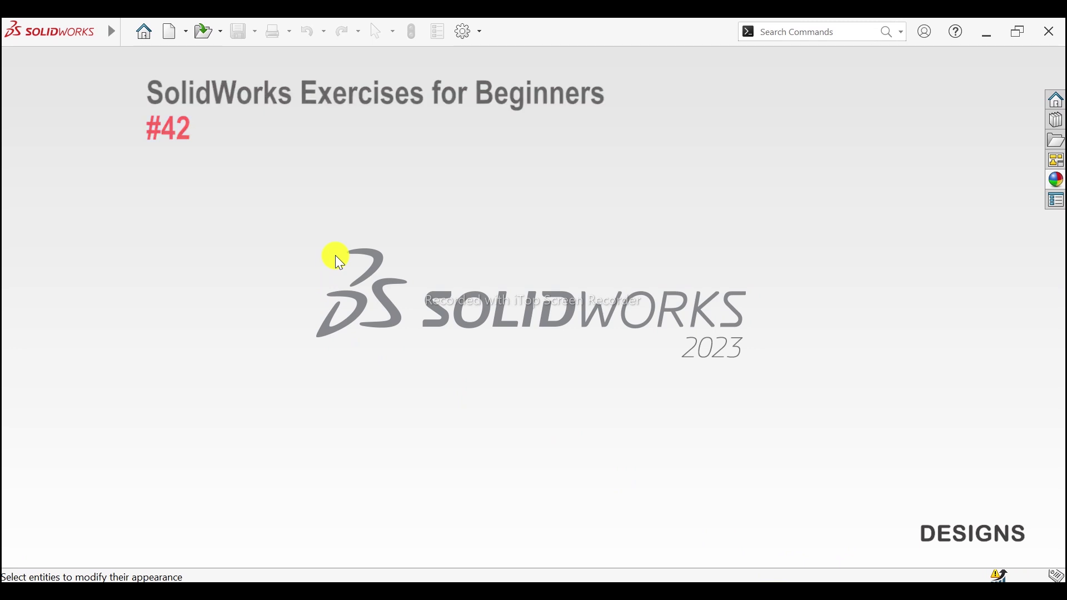
Create a new blank Part document
click(165, 38)
click(631, 479)
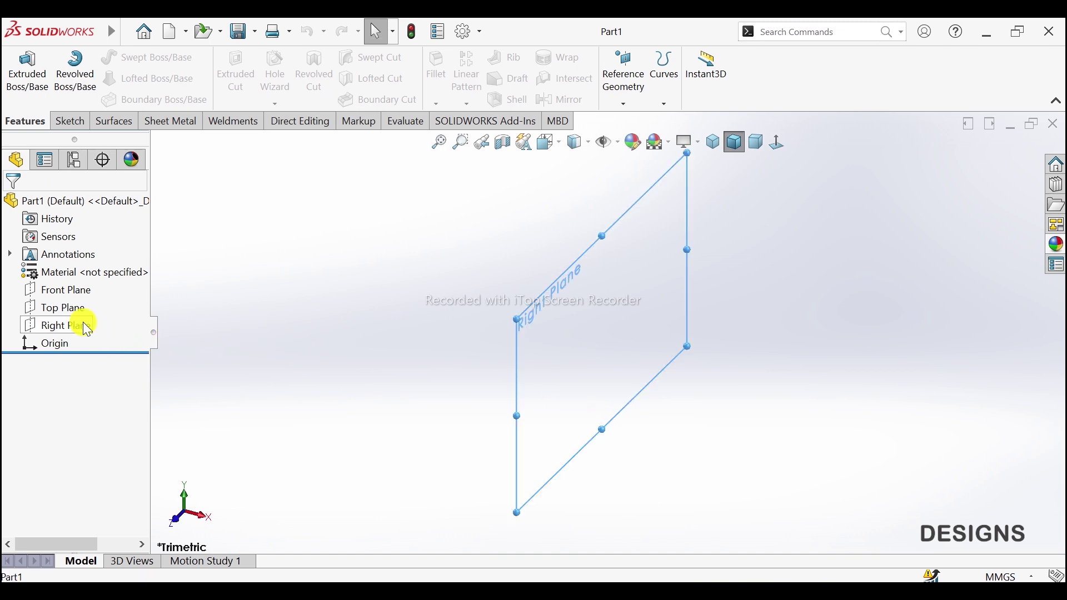
Sketch on the Right Plane and draw a centerpoint arc centred at the origin
click(103, 328)
click(99, 301)
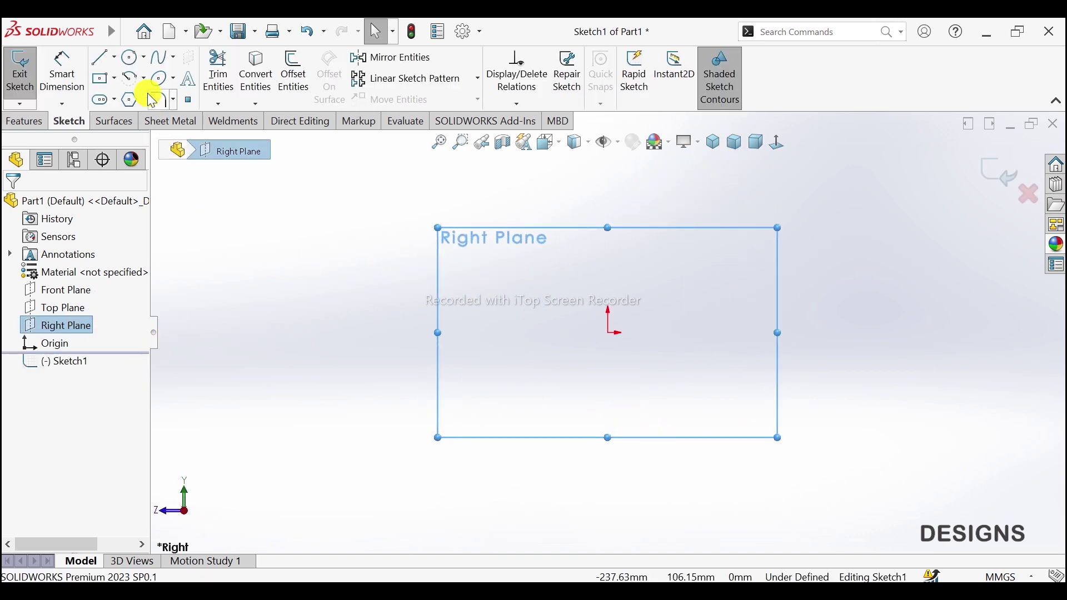
click(146, 79)
click(178, 101)
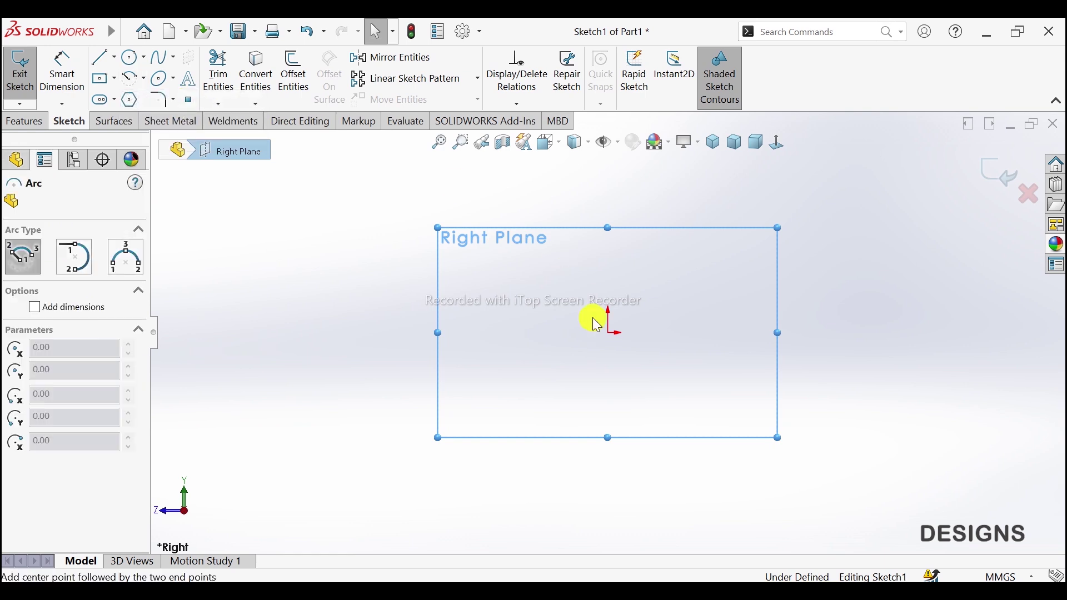
click(608, 333)
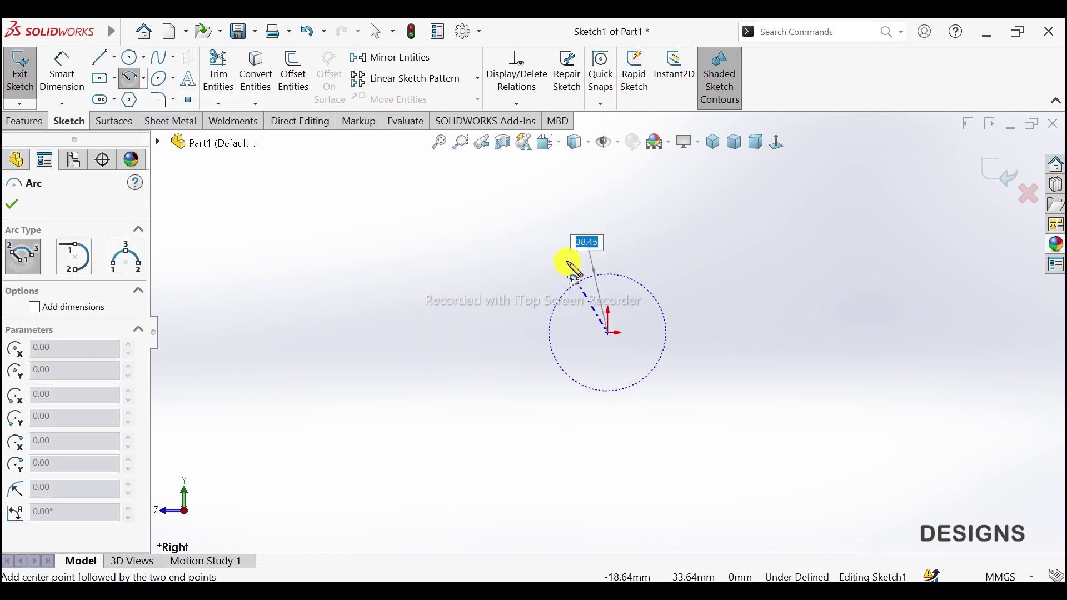
click(552, 255)
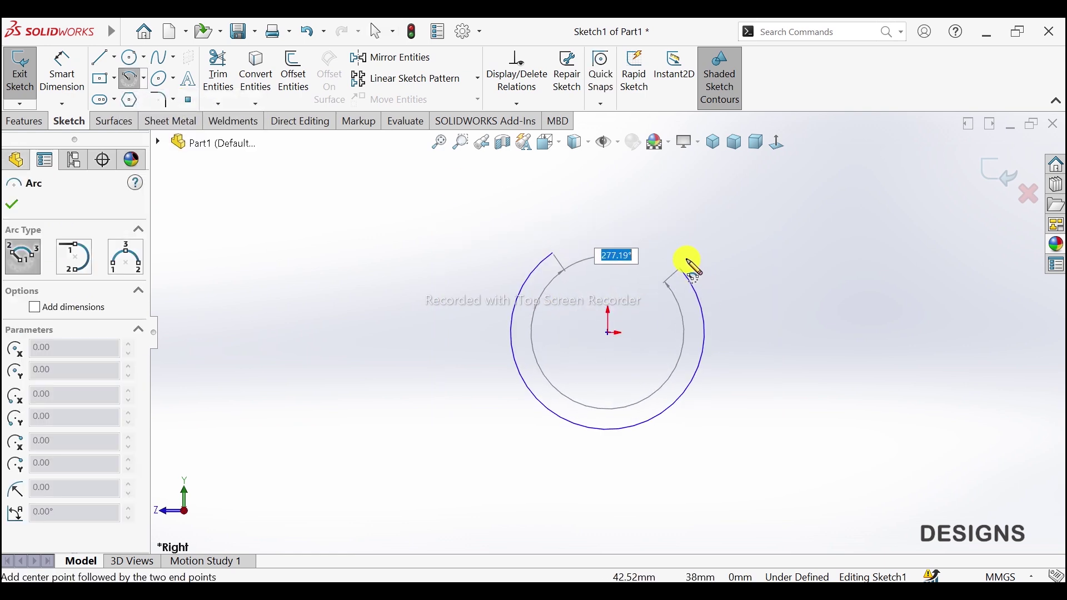
click(680, 272)
right_click(728, 253)
click(761, 259)
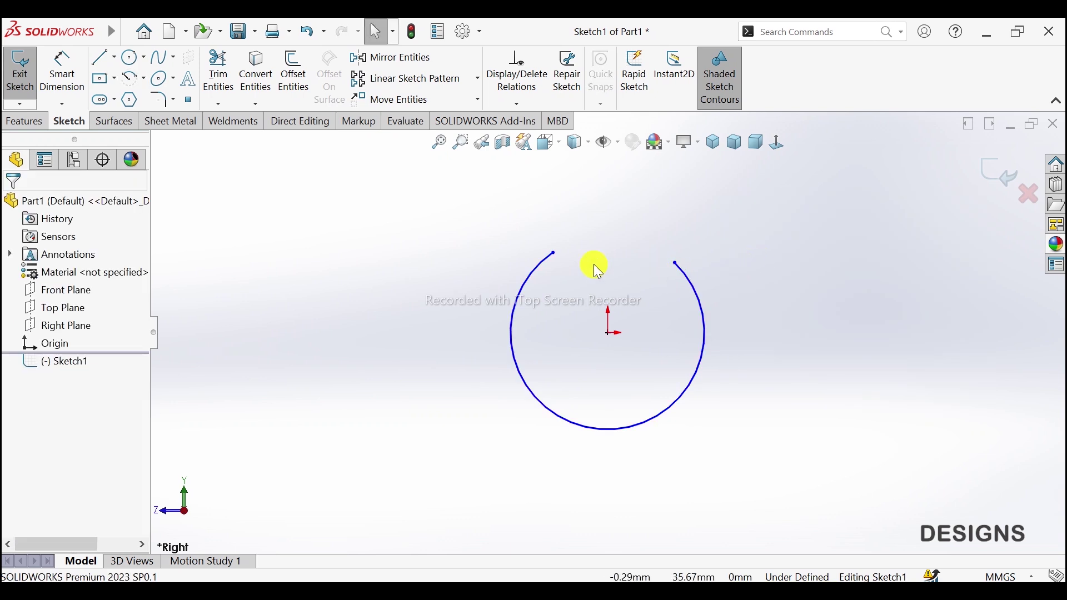
Add a Horizontal relation between the arc's two endpoints
click(552, 254)
ctrl+click(693, 280)
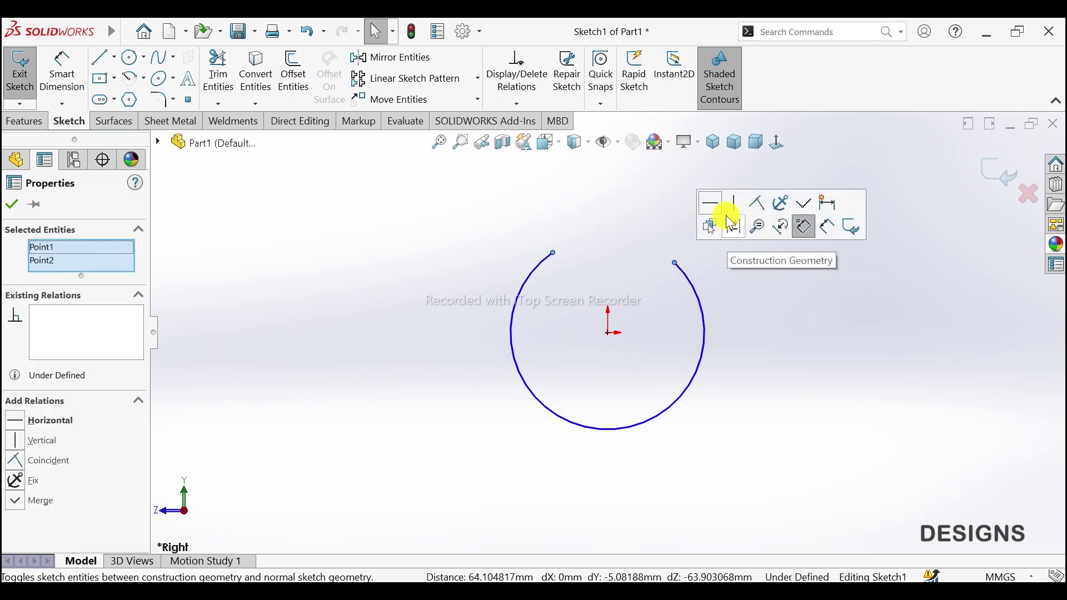
click(689, 211)
click(544, 236)
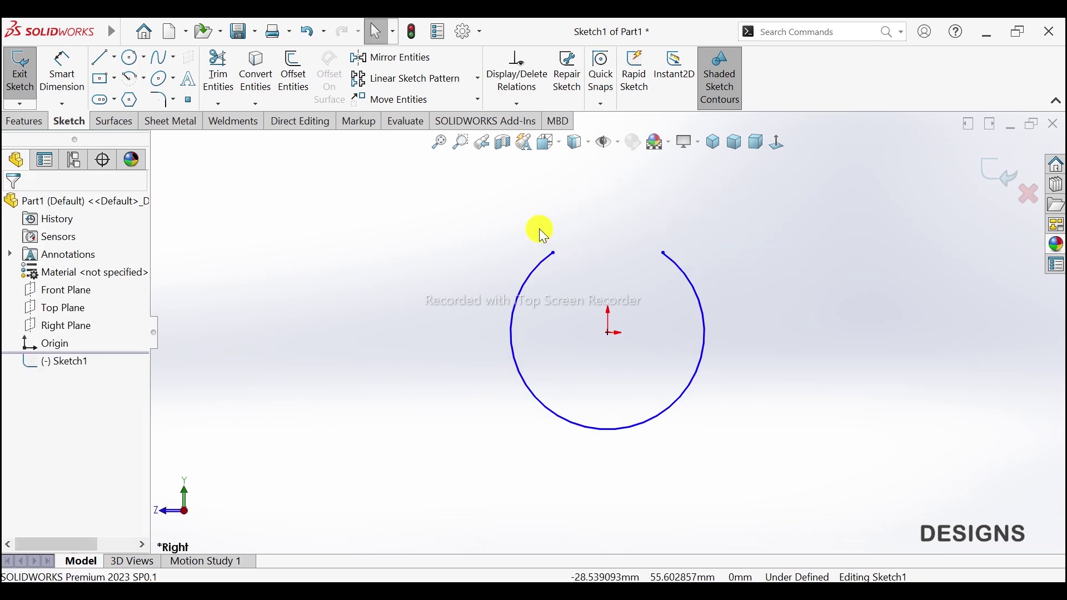
Dimension the arc radius to 50 mm
click(86, 81)
click(557, 412)
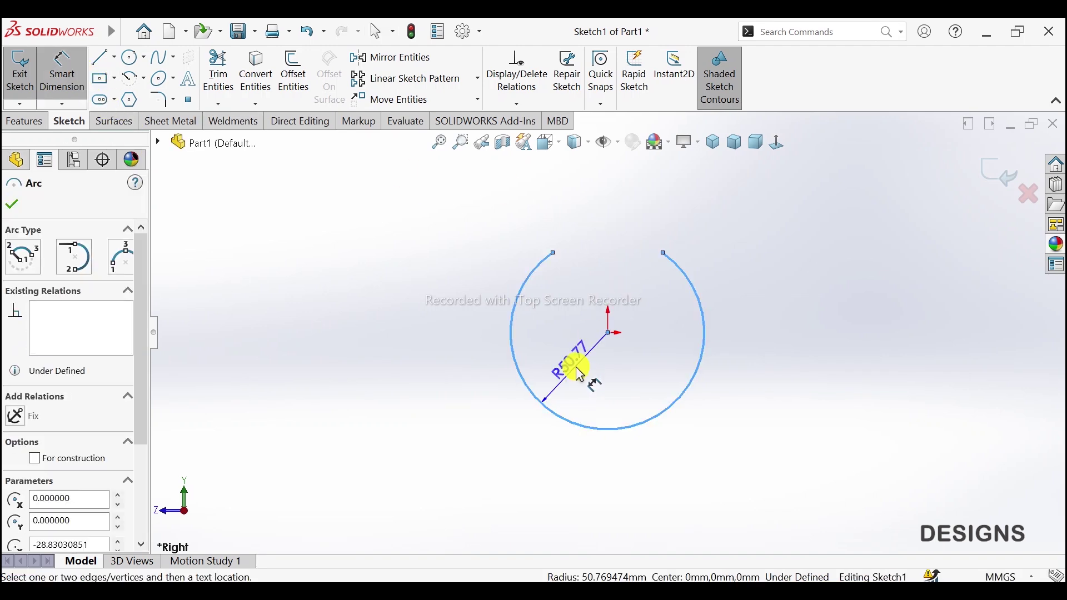
click(579, 375)
text(5)
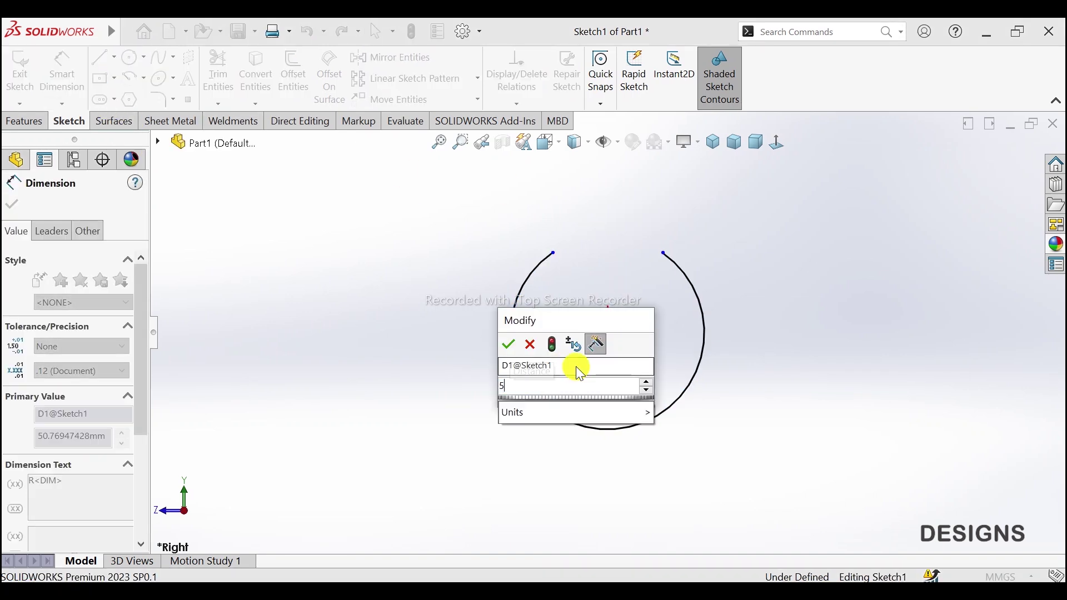
text(0)
key(Return)
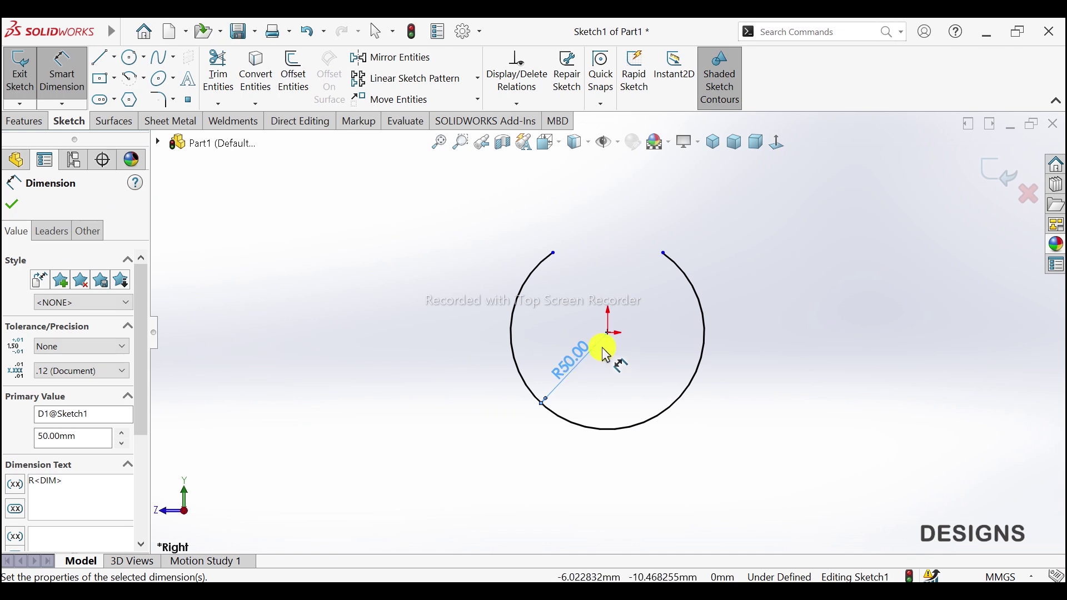
click(650, 353)
scroll(639, 262, down, 1)
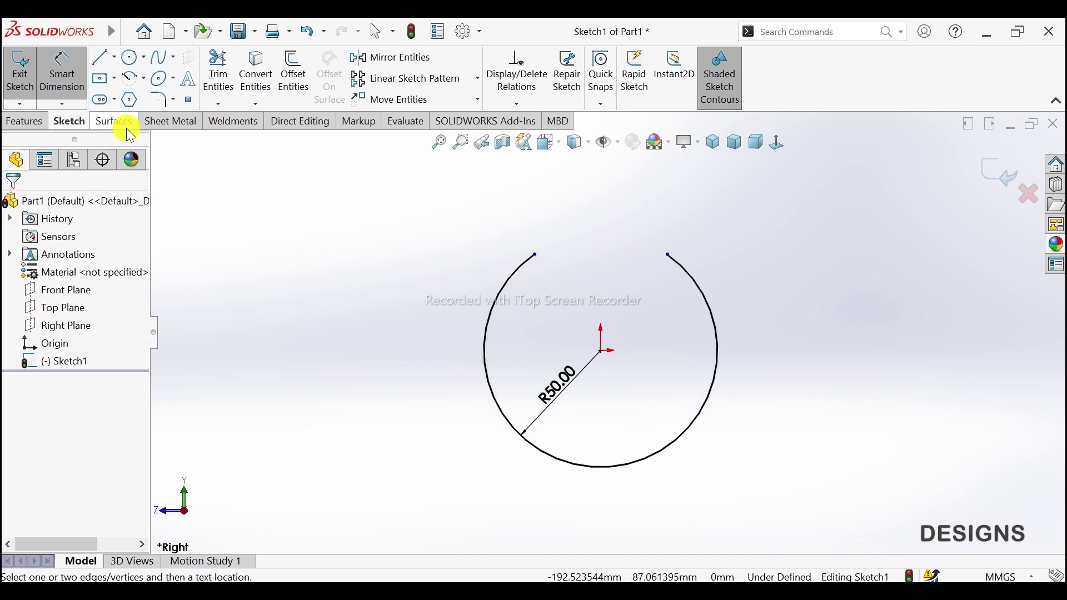
click(114, 122)
Extrude the R50 arc as a surface in the reversed direction, blind 170 mm deep
click(25, 70)
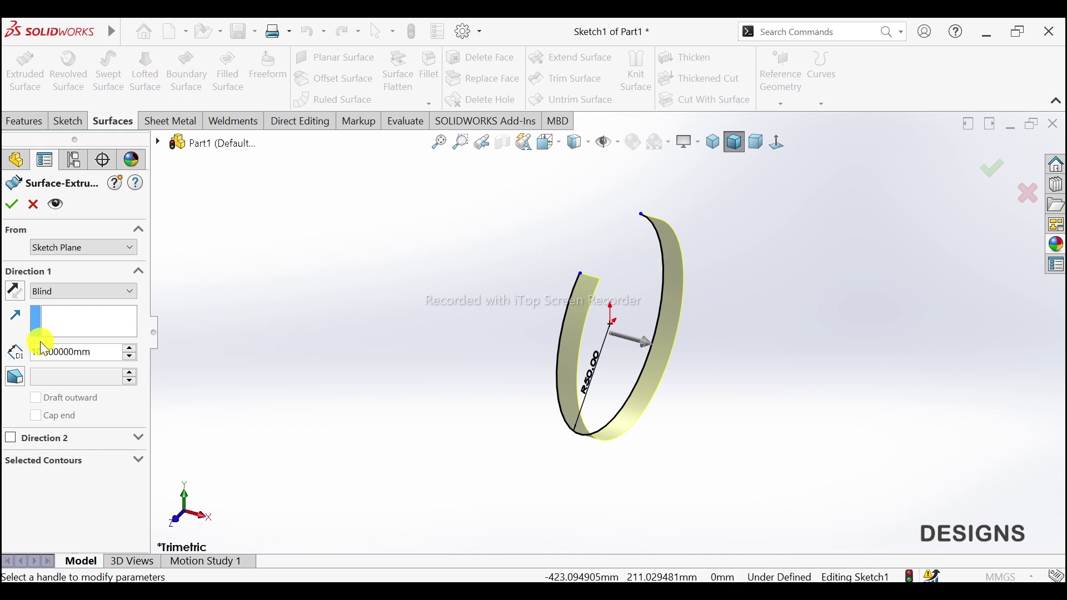
click(15, 291)
middle_drag(585, 281, 707, 183)
click(715, 143)
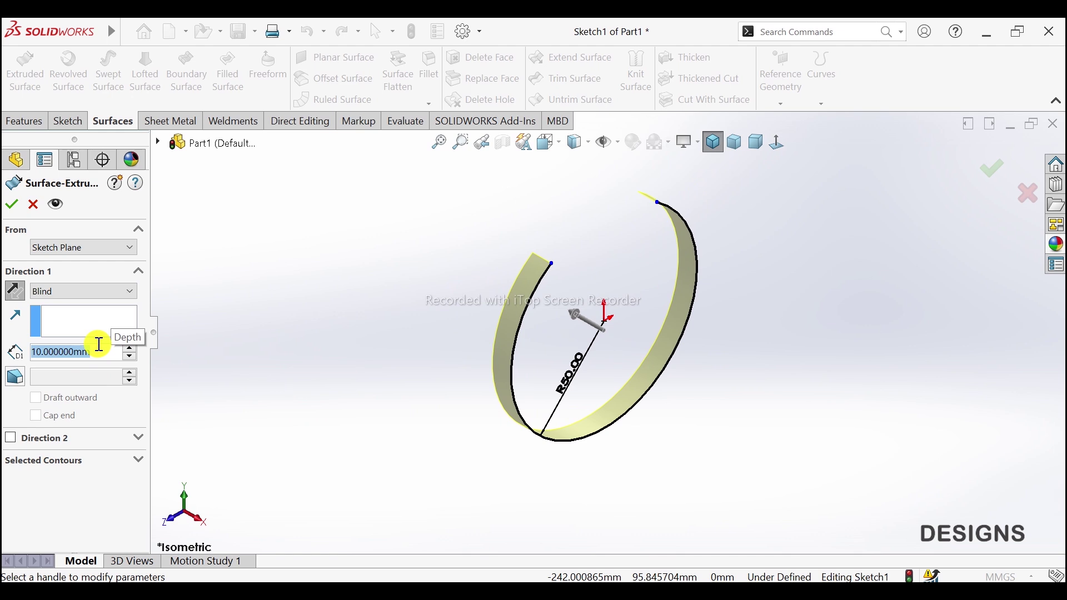
text(150)
key(Return)
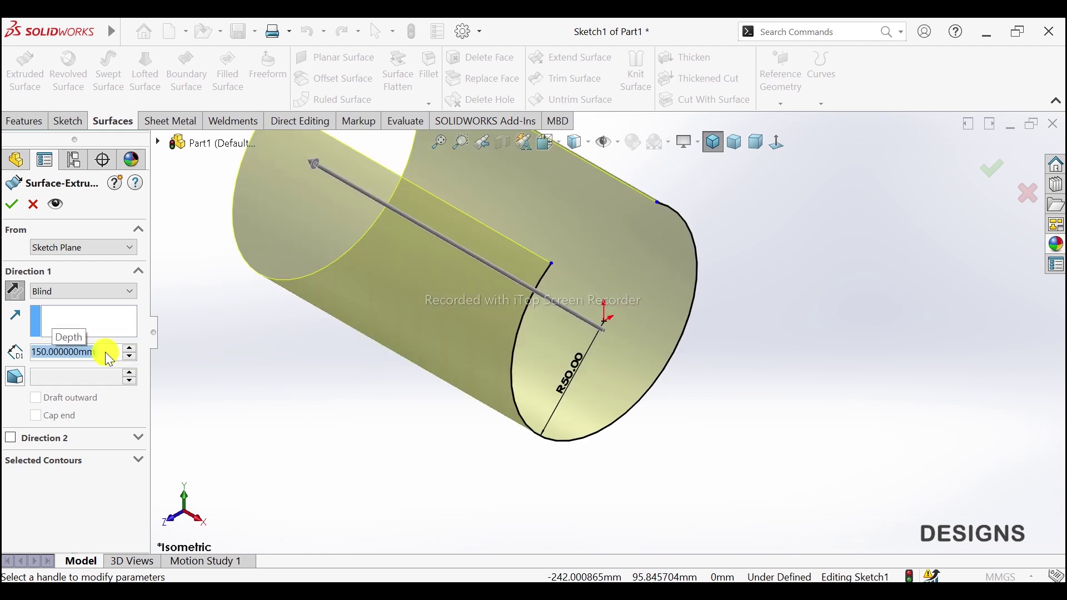
scroll(441, 262, up, 3)
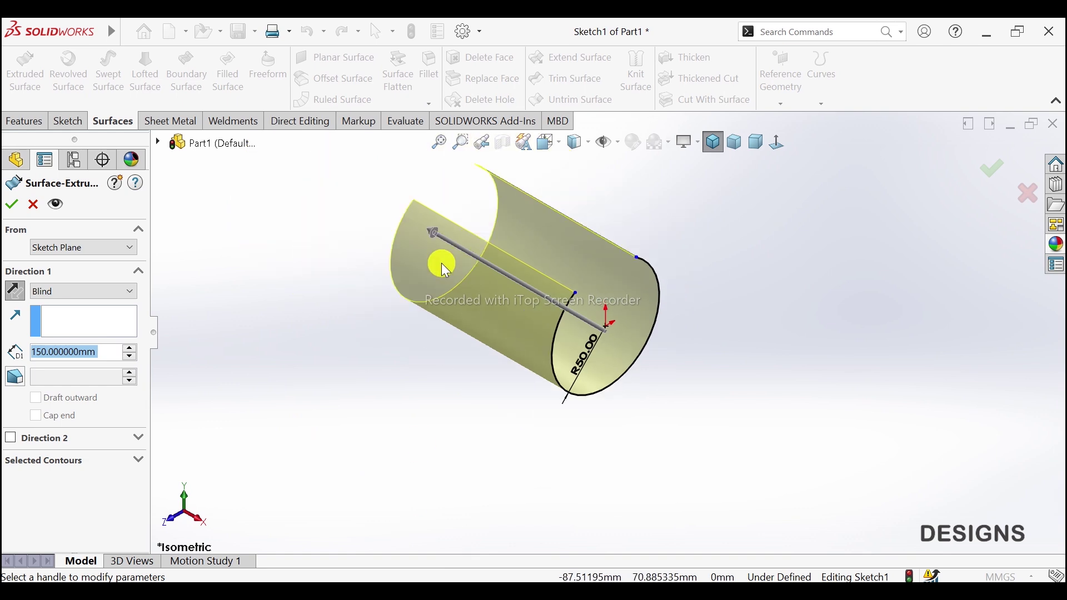
scroll(441, 262, down, 1)
click(124, 349)
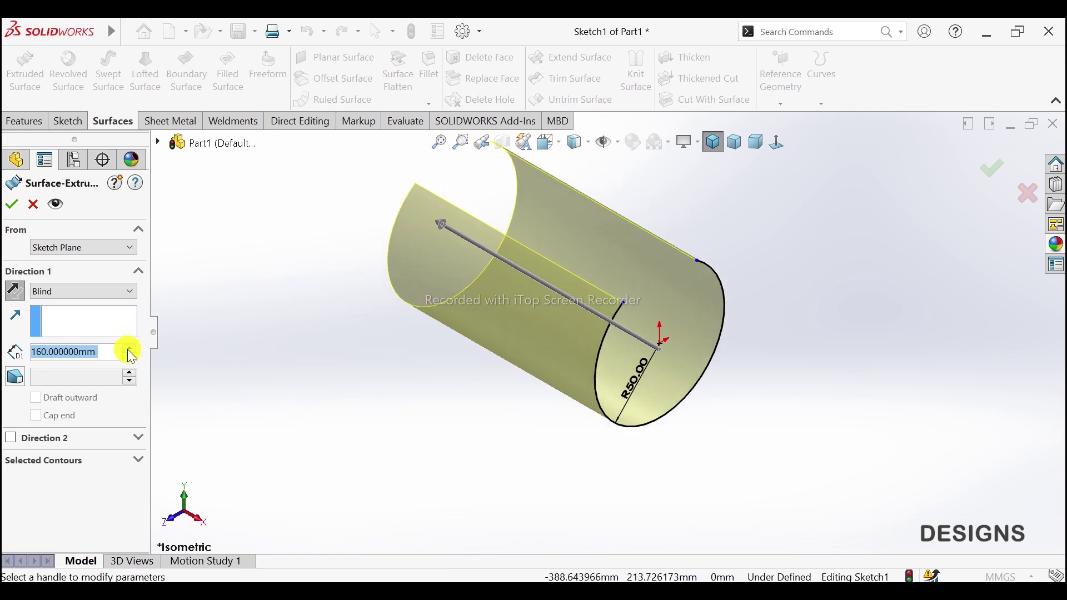
scroll(598, 265, up, 2)
scroll(598, 264, down, 2)
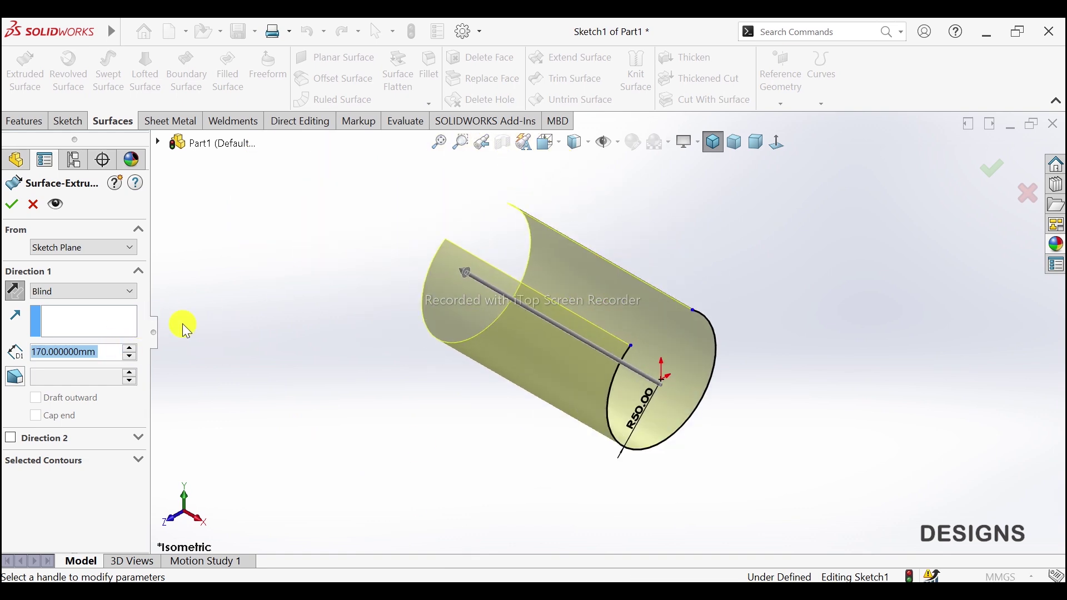
click(12, 205)
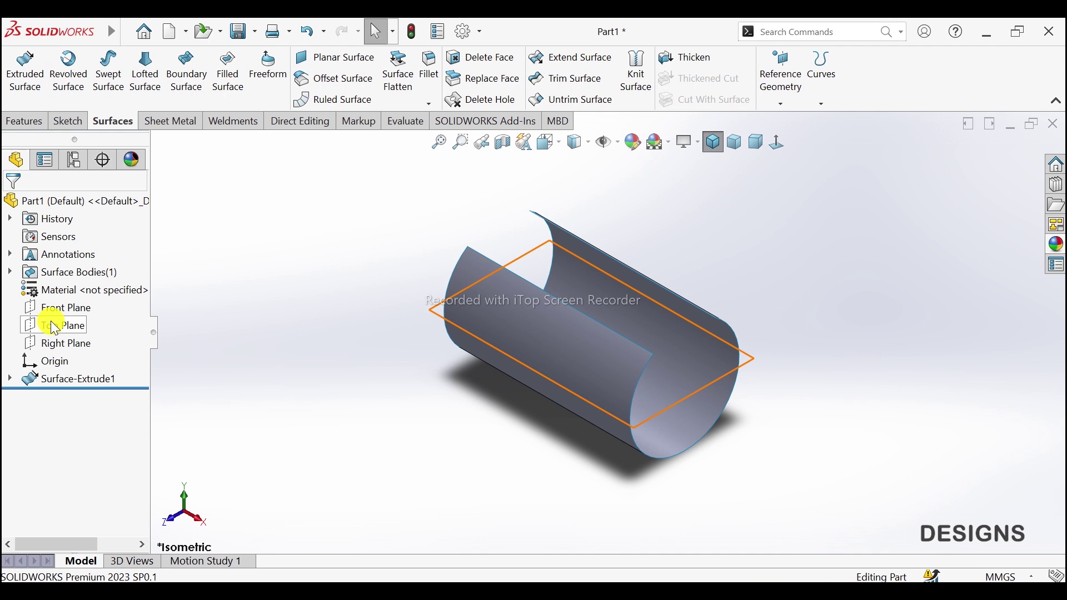
Create Plane1 offset 80 mm from the Top Plane with Flip offset checked
click(54, 327)
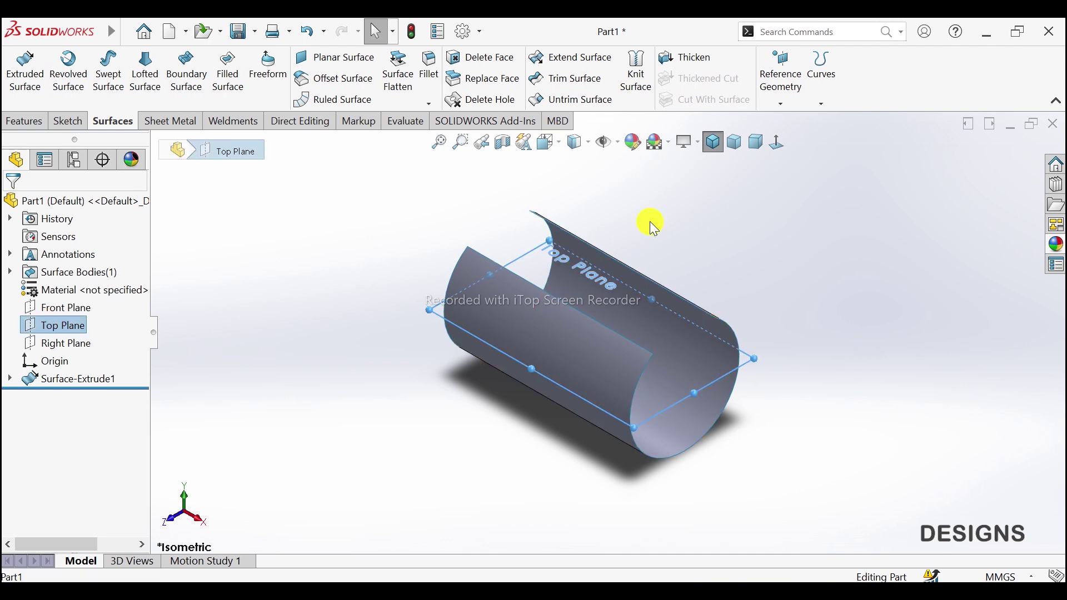
click(781, 104)
click(800, 121)
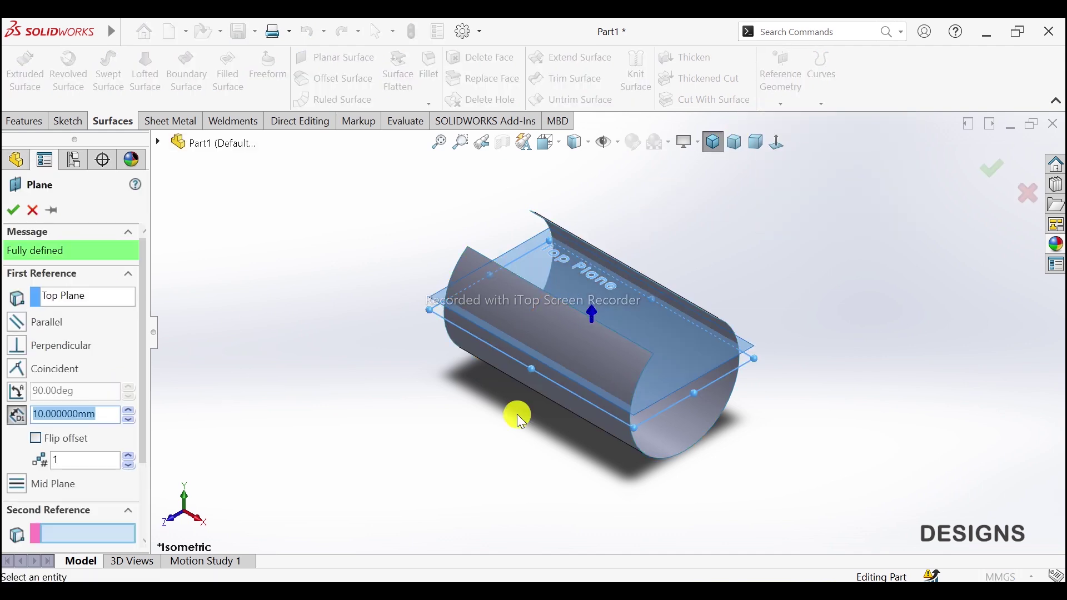
click(51, 438)
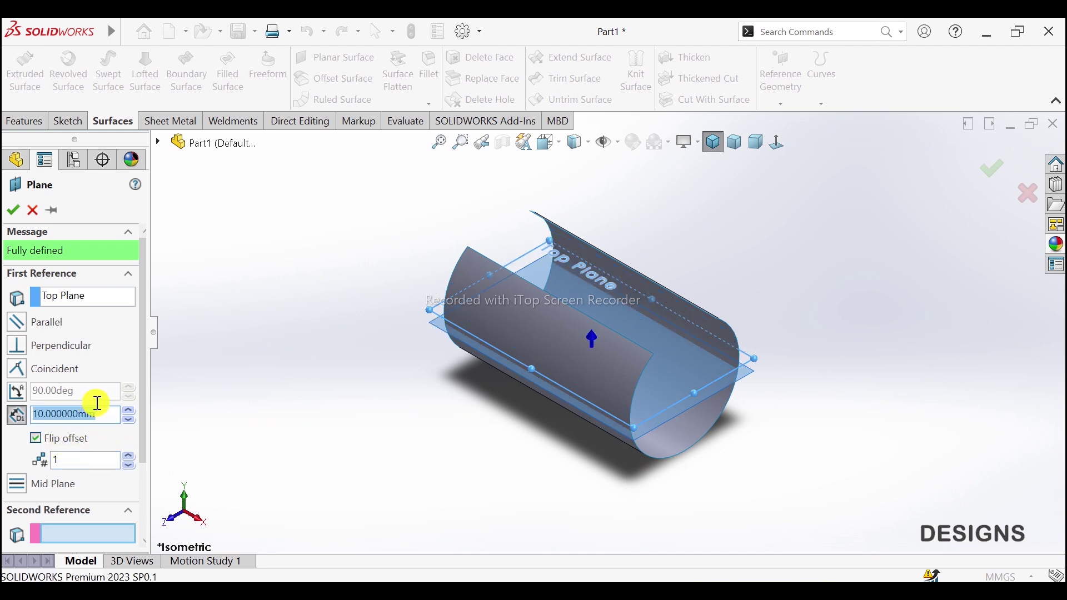
text(80)
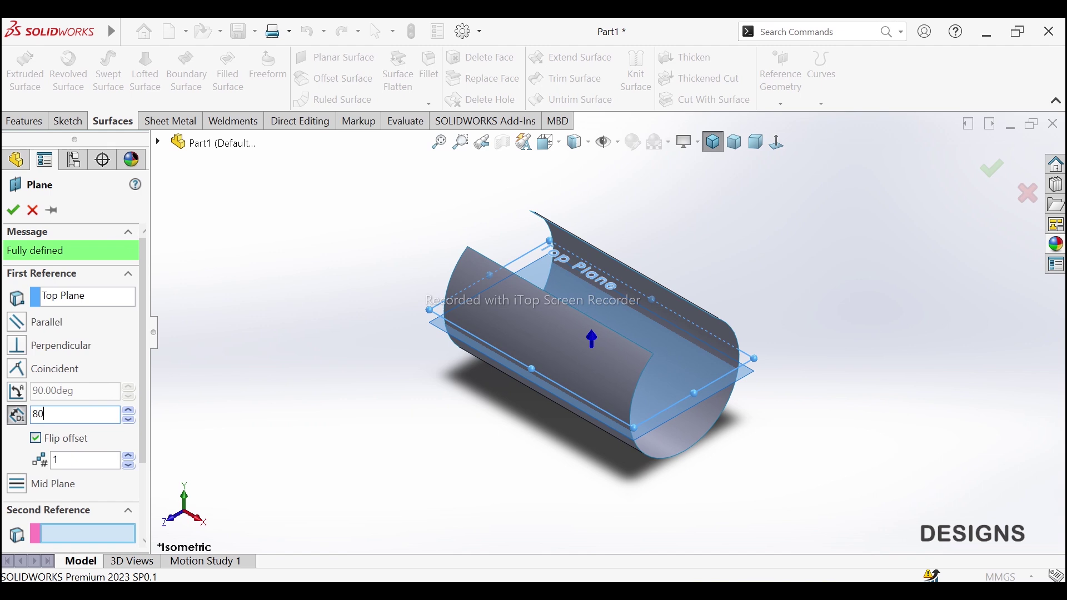
key(Return)
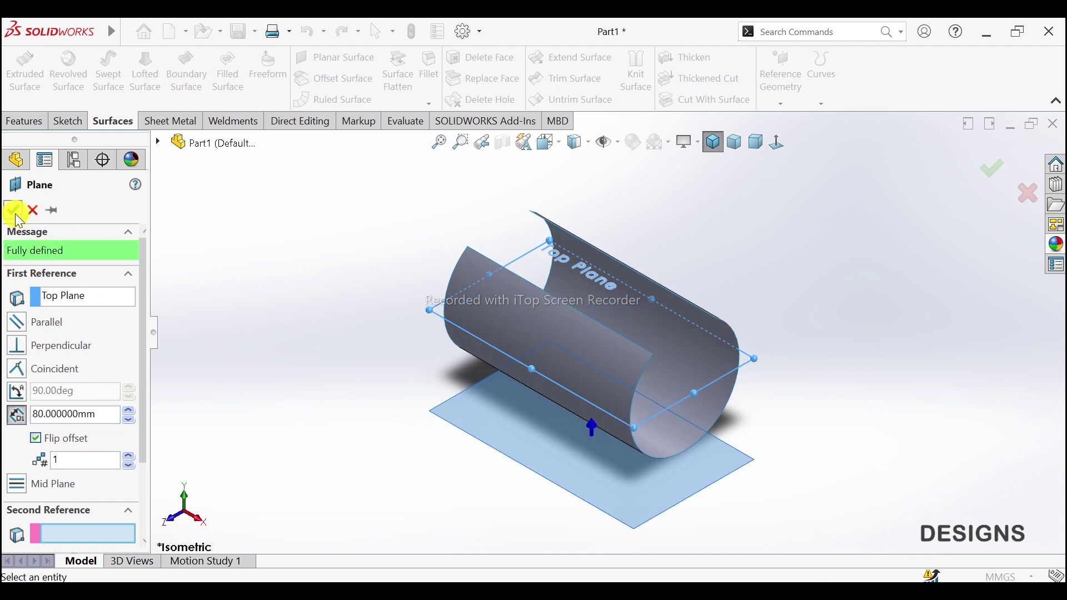
click(14, 211)
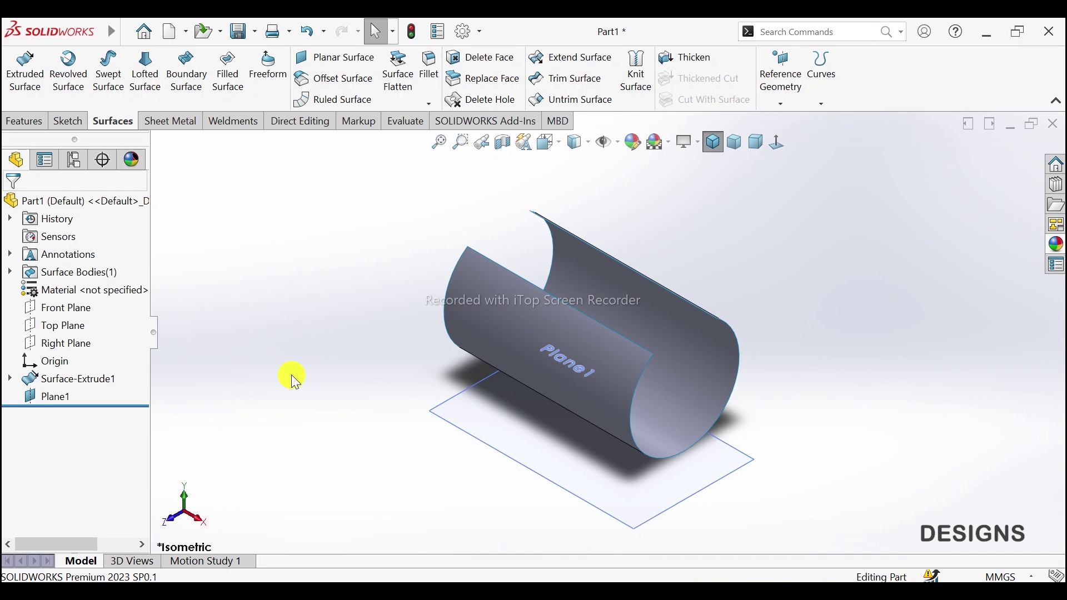
Start a sketch on Plane1 and draw a vertical construction line across the surface
click(524, 436)
click(583, 403)
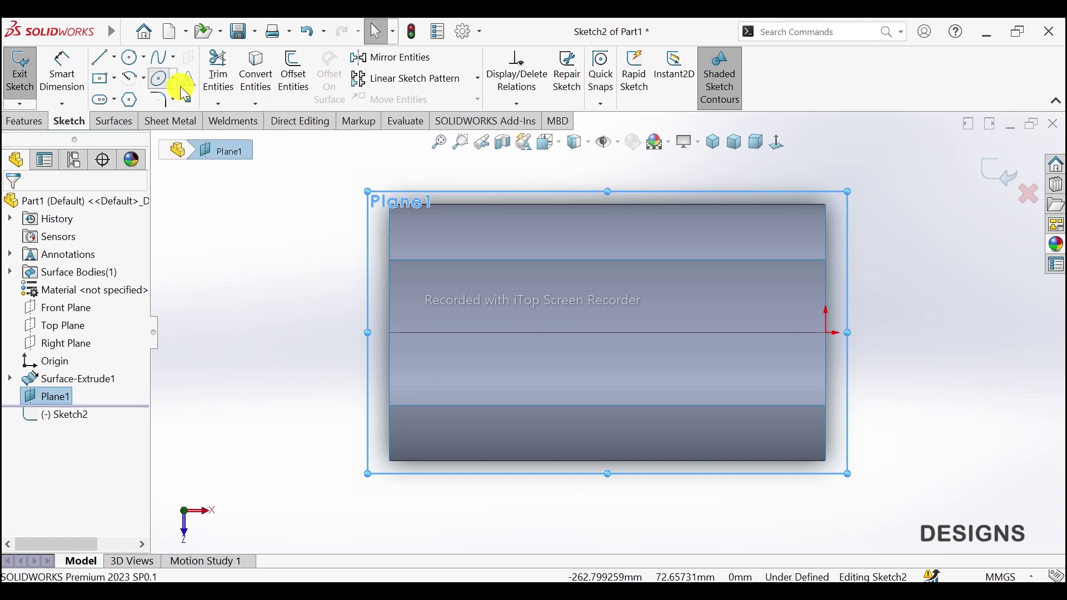
click(161, 79)
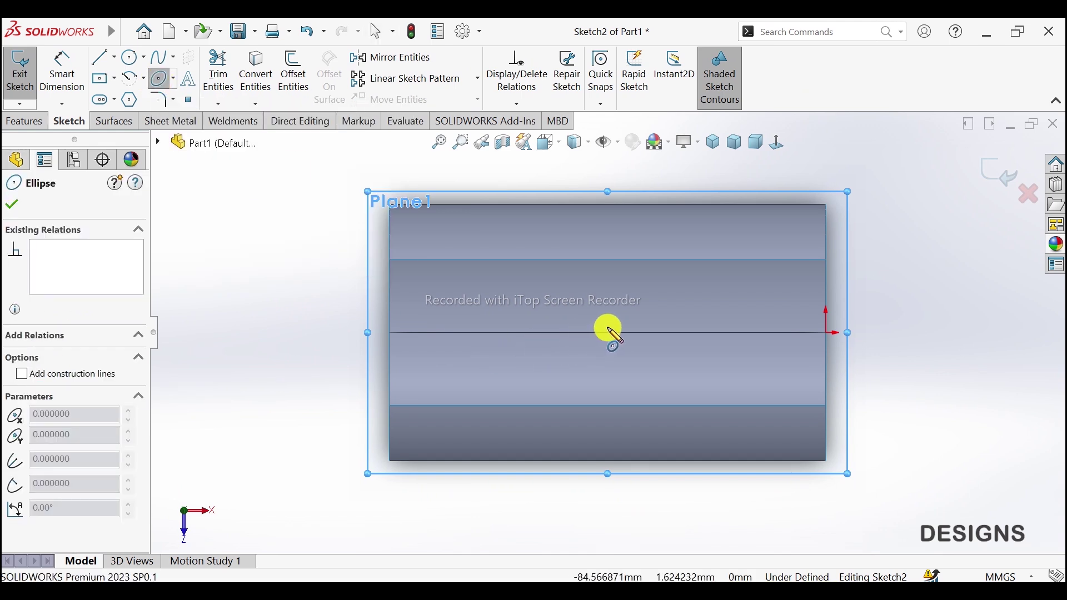
click(104, 57)
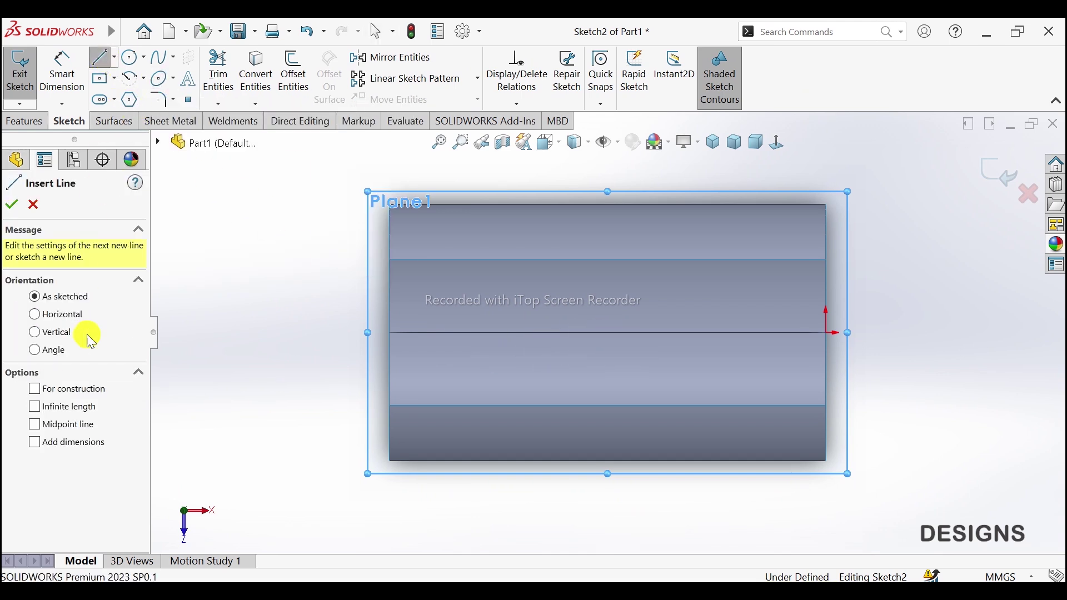
click(607, 205)
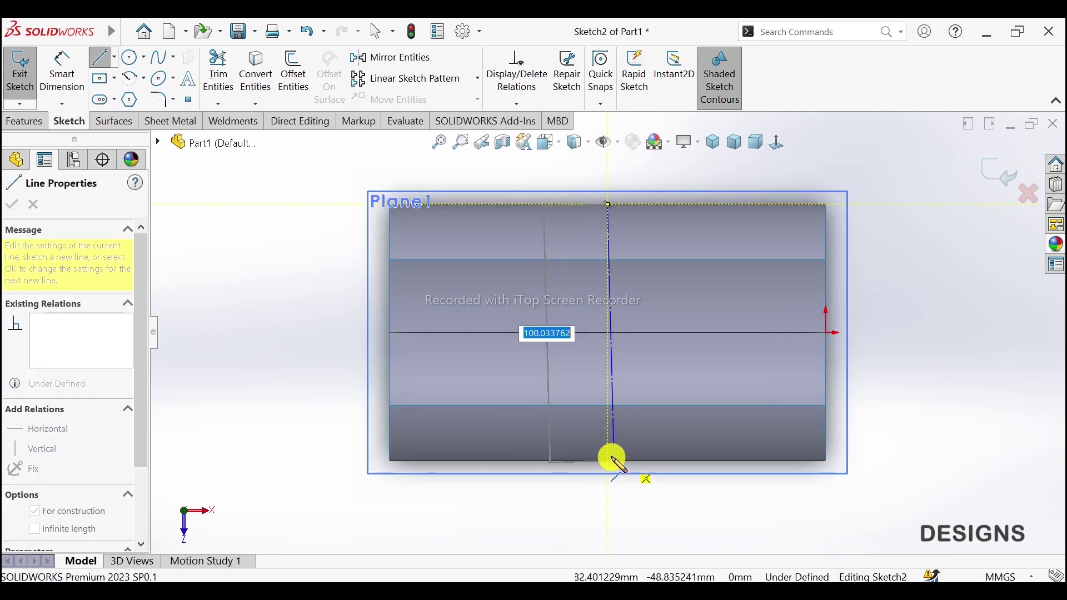
click(607, 461)
right_click(677, 376)
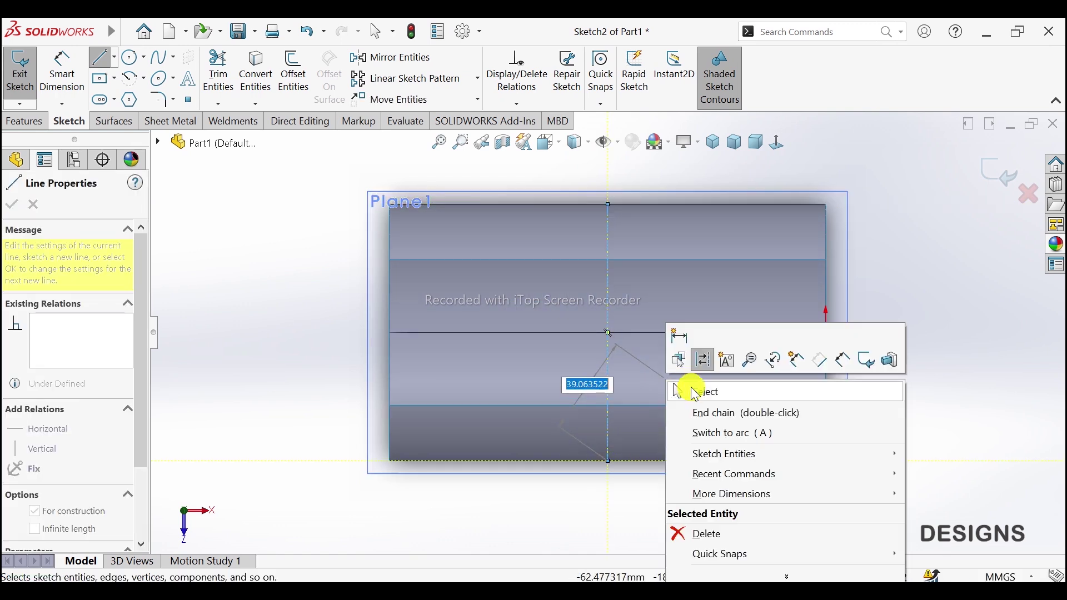
click(689, 389)
Draw an ellipse centred on the origin with a horizontal long axis
click(158, 79)
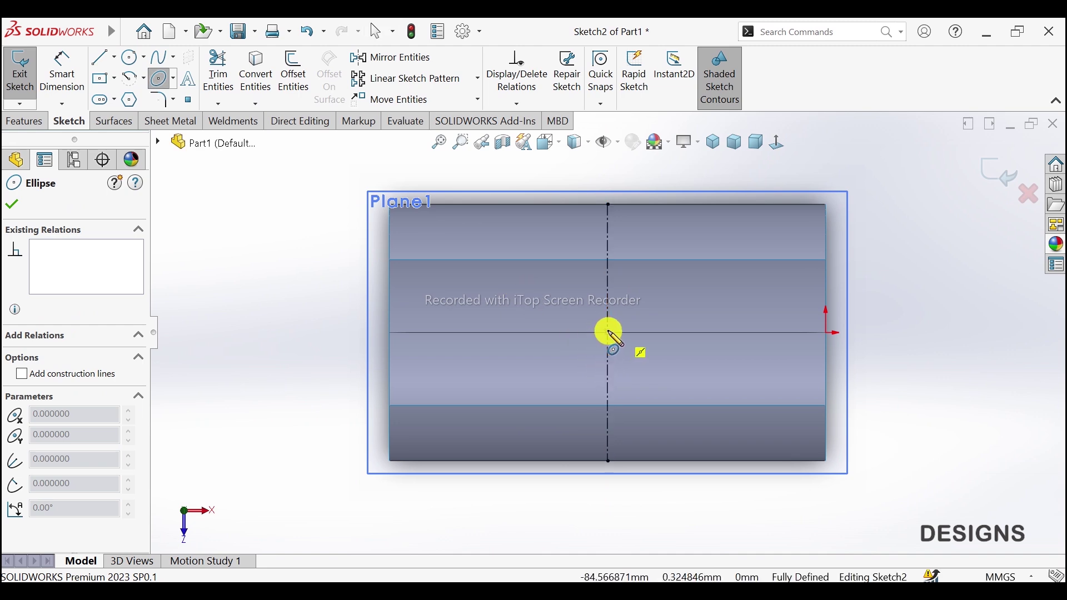
click(609, 332)
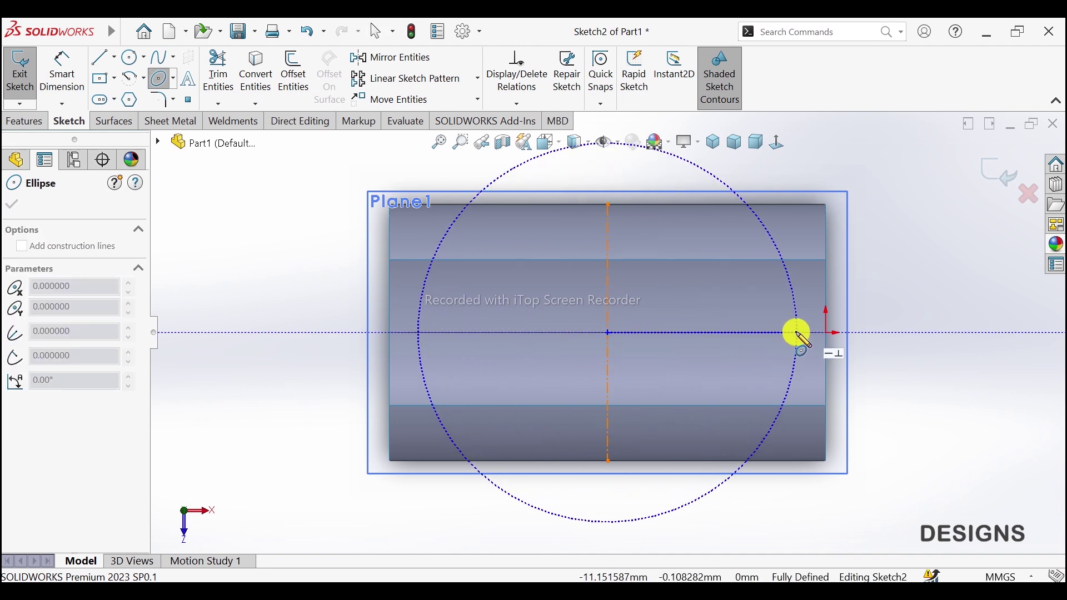
click(796, 332)
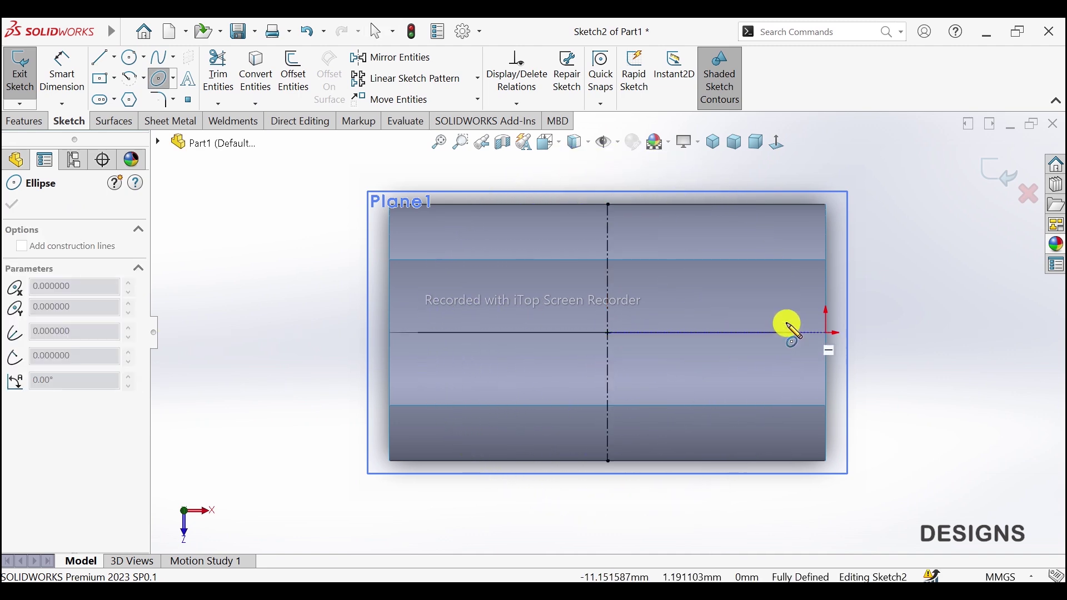
click(609, 227)
right_click(653, 222)
Dimension the ellipse's major-axis width to 150 mm
click(680, 232)
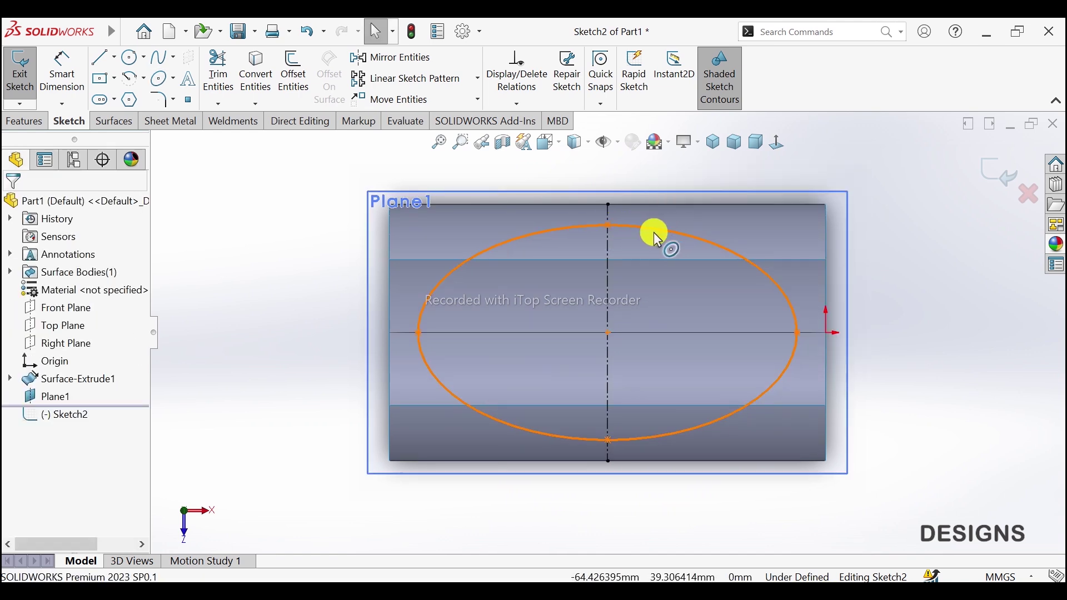
click(61, 72)
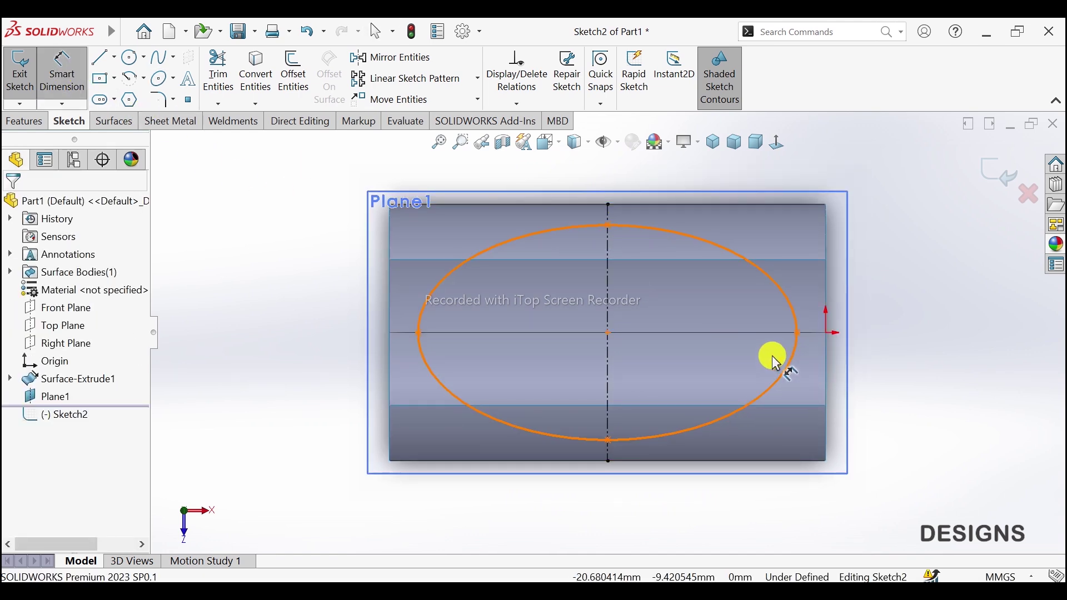
click(421, 333)
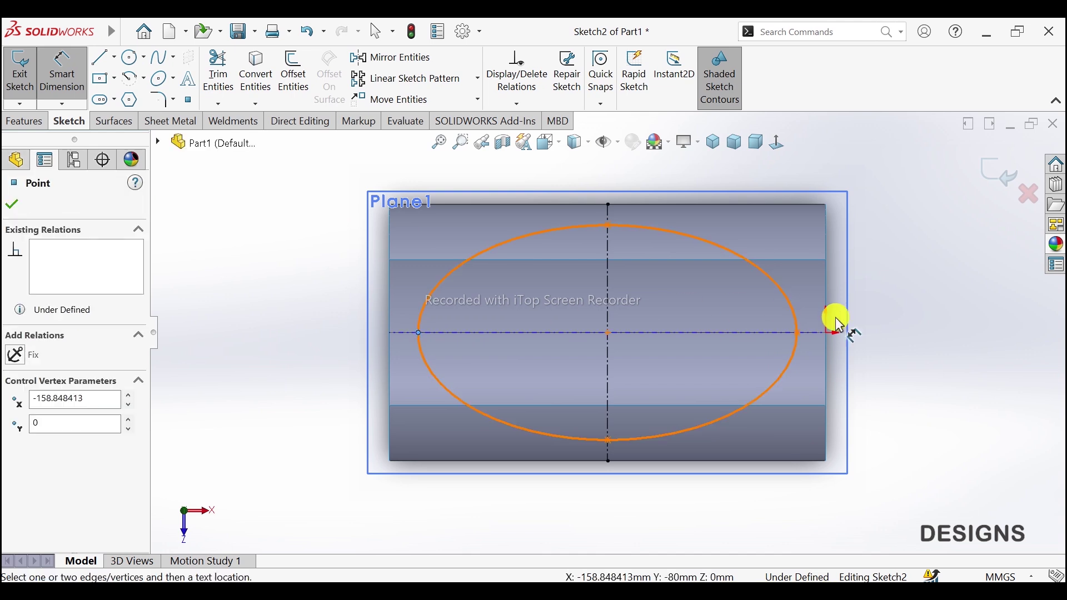
click(804, 334)
key(f)
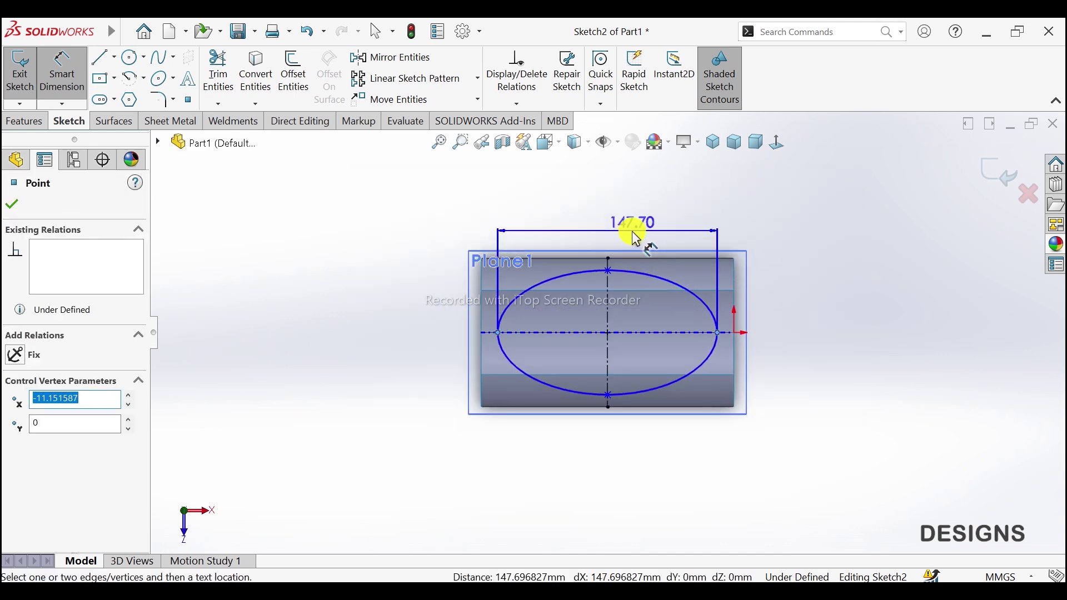
click(635, 238)
text(15)
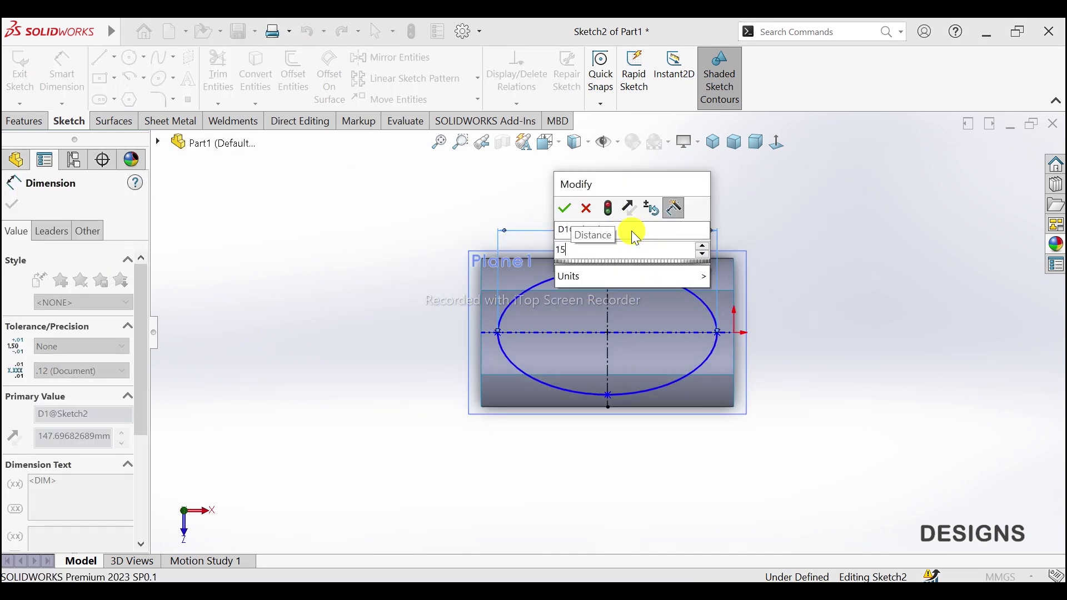
text(0)
key(Return)
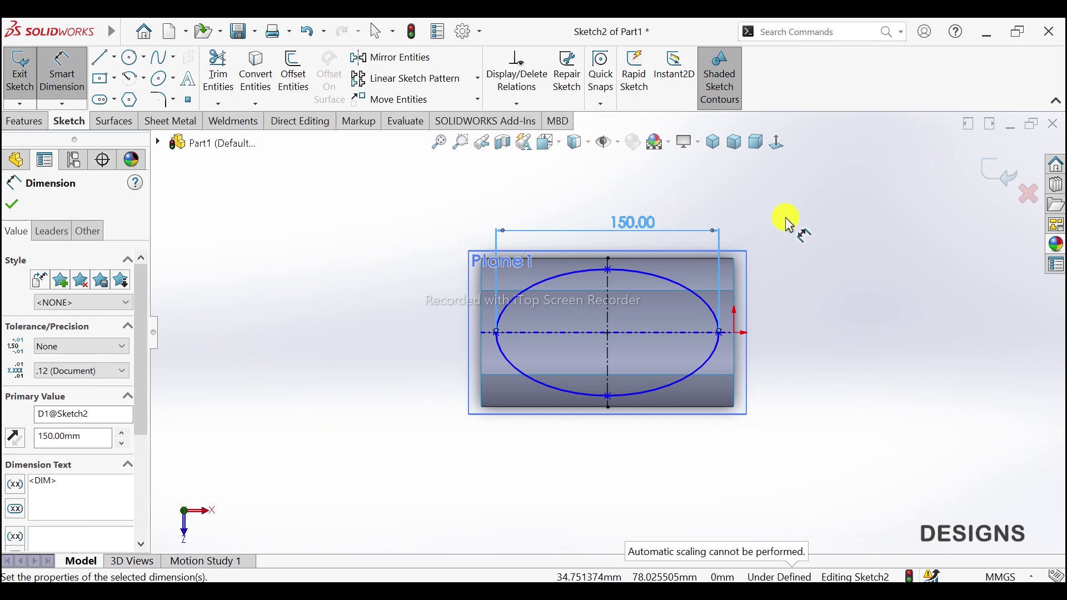
click(789, 225)
Dimension the ellipse's minor-axis height to 90 mm
scroll(717, 309, down, 2)
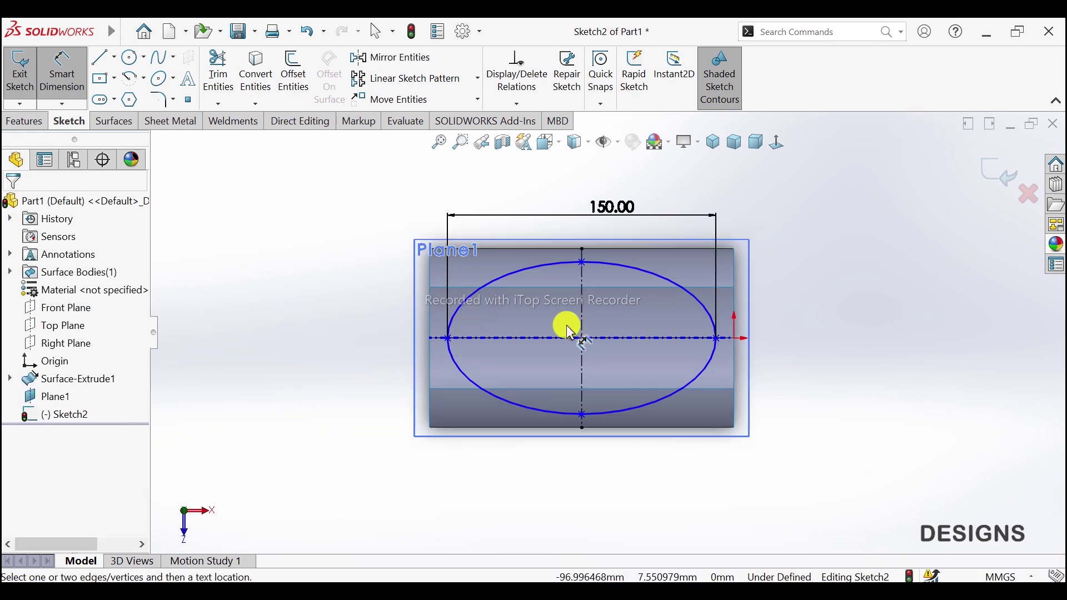
click(583, 262)
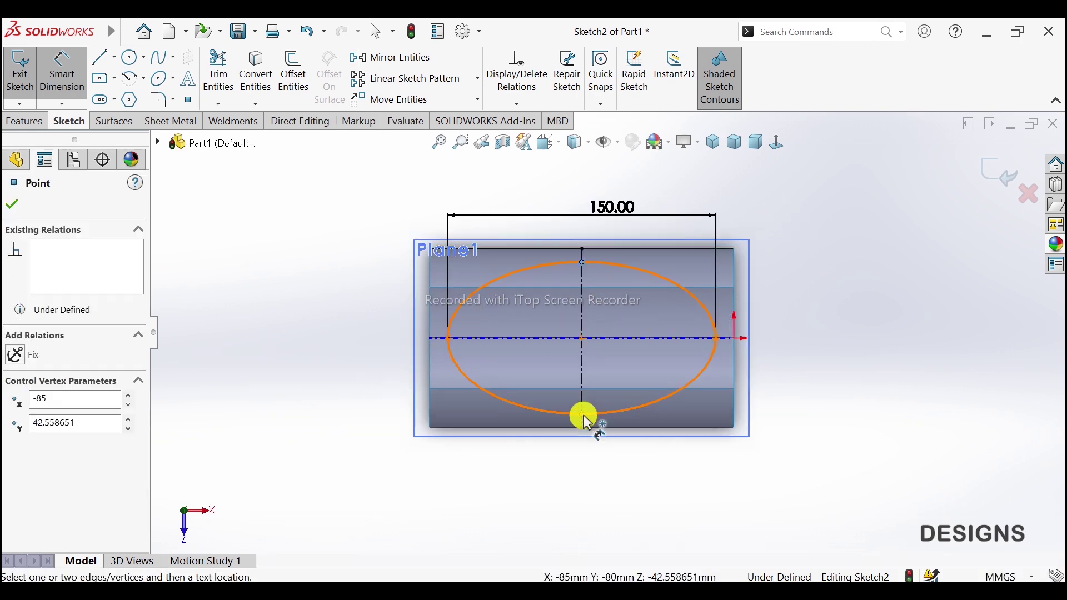
click(583, 414)
click(807, 350)
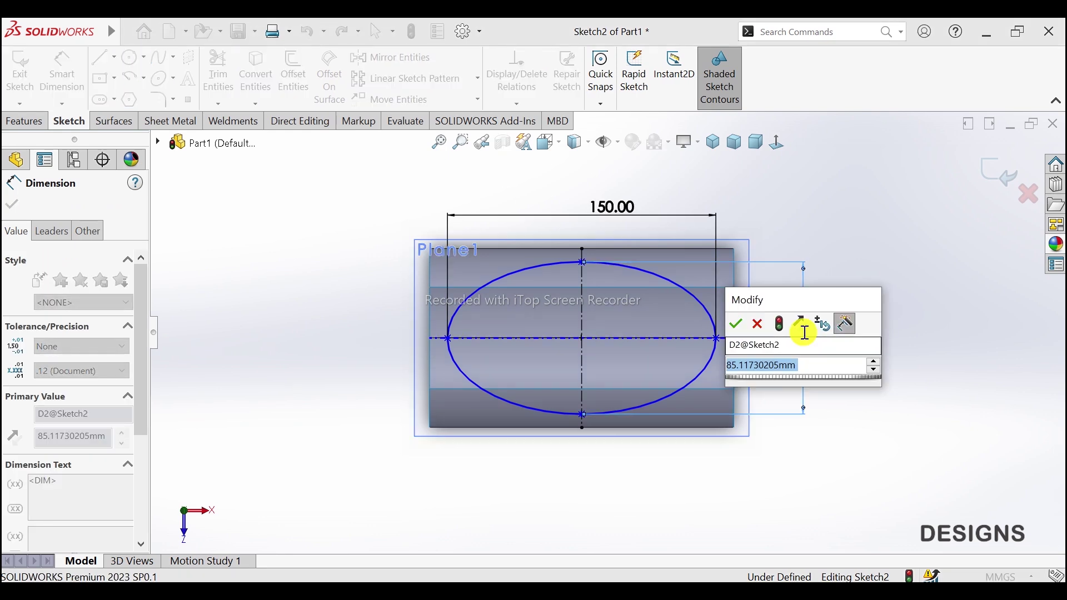
text(90)
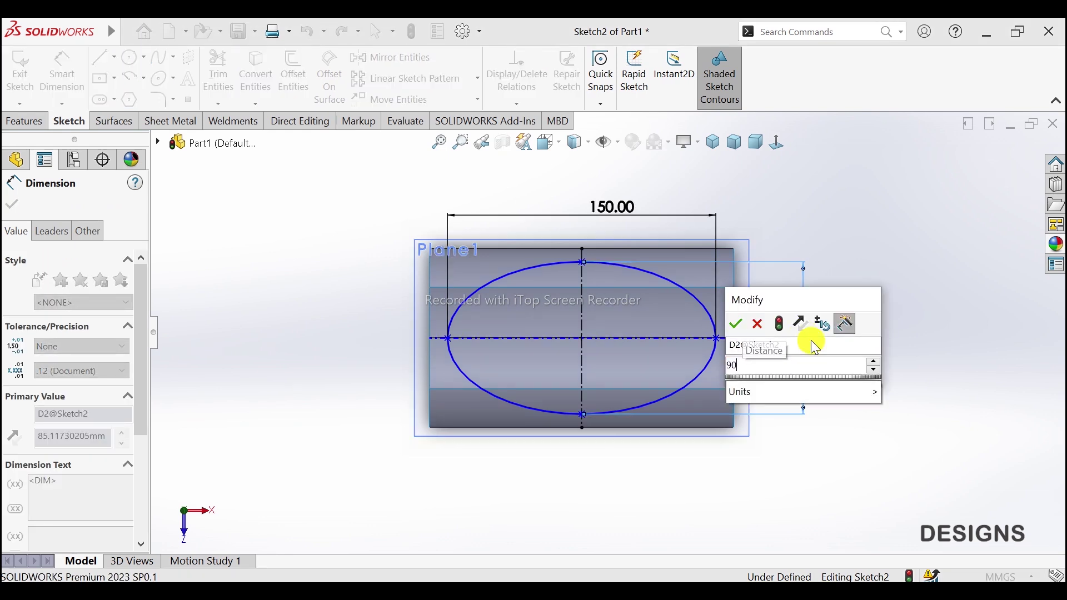
key(Return)
click(852, 349)
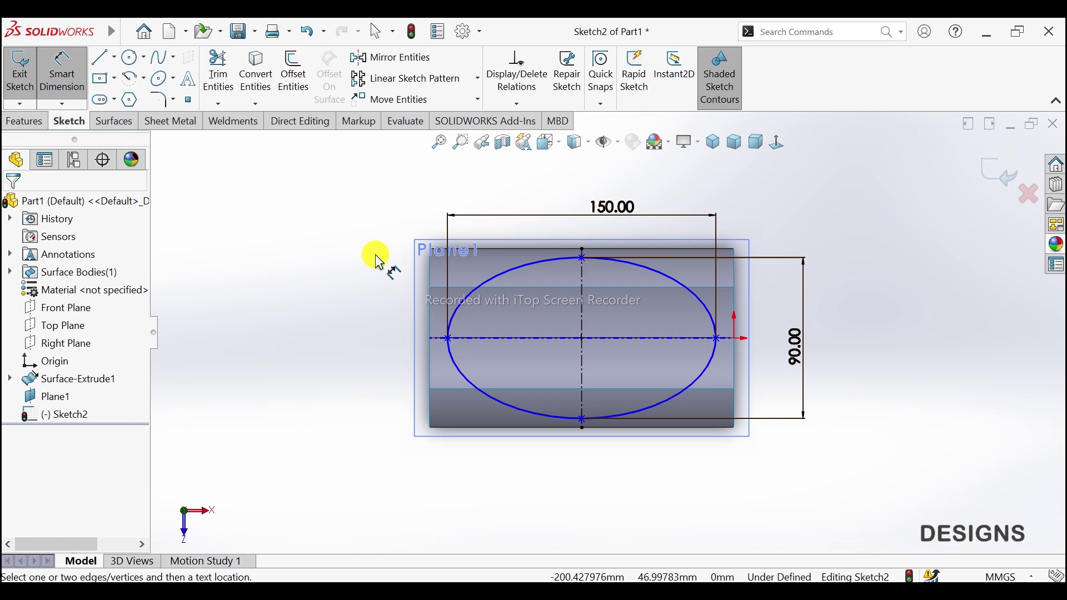
right_click(303, 227)
click(317, 276)
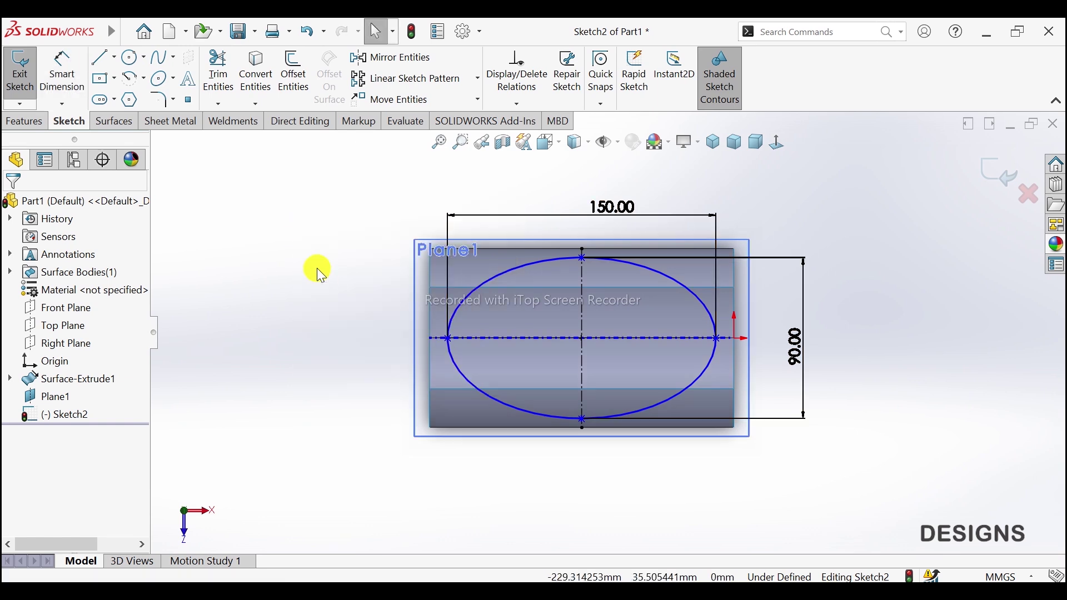
Project the ellipse onto the curved surface as a single, reversed-direction Split Line
click(31, 122)
click(666, 106)
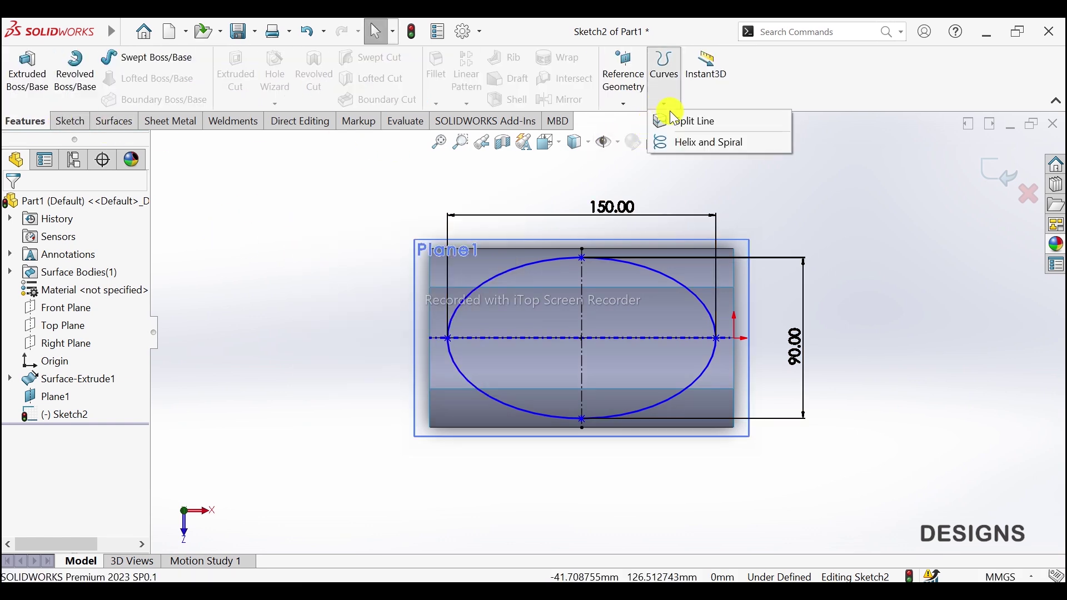
click(676, 120)
click(713, 143)
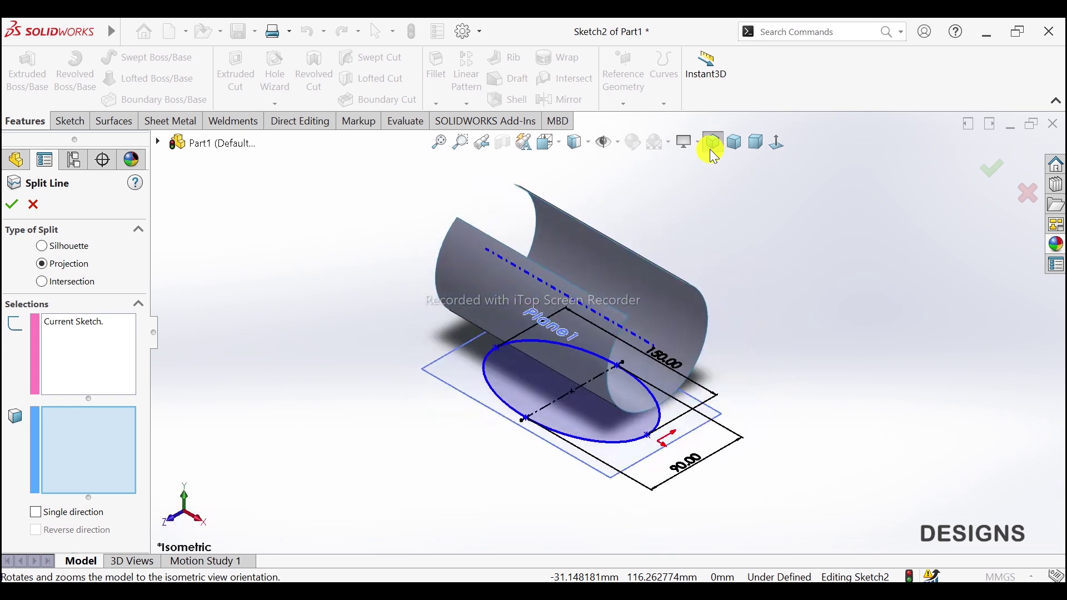
click(511, 296)
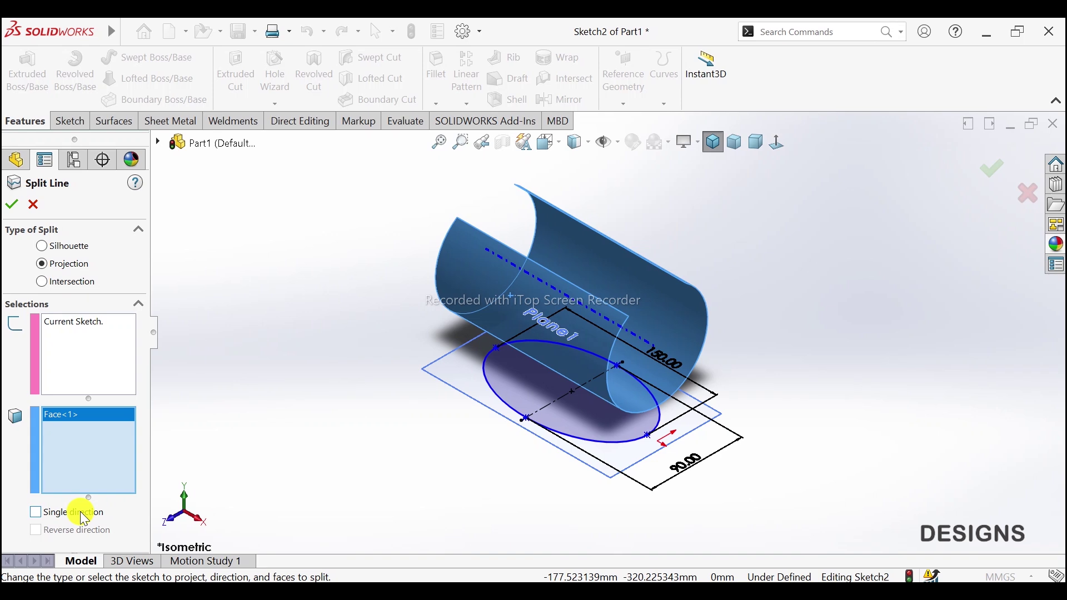
click(76, 534)
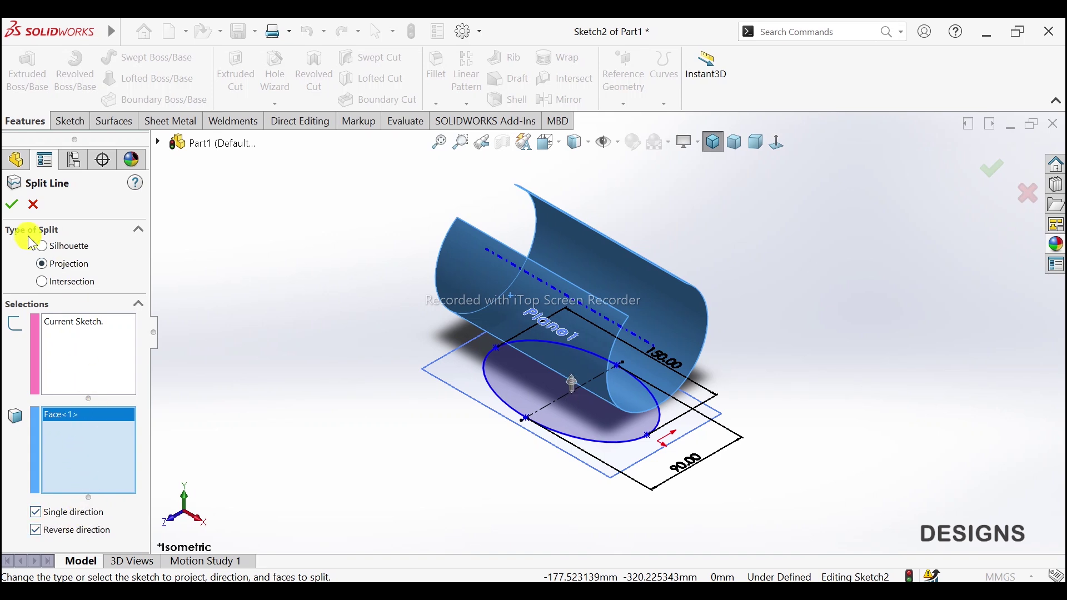
click(11, 210)
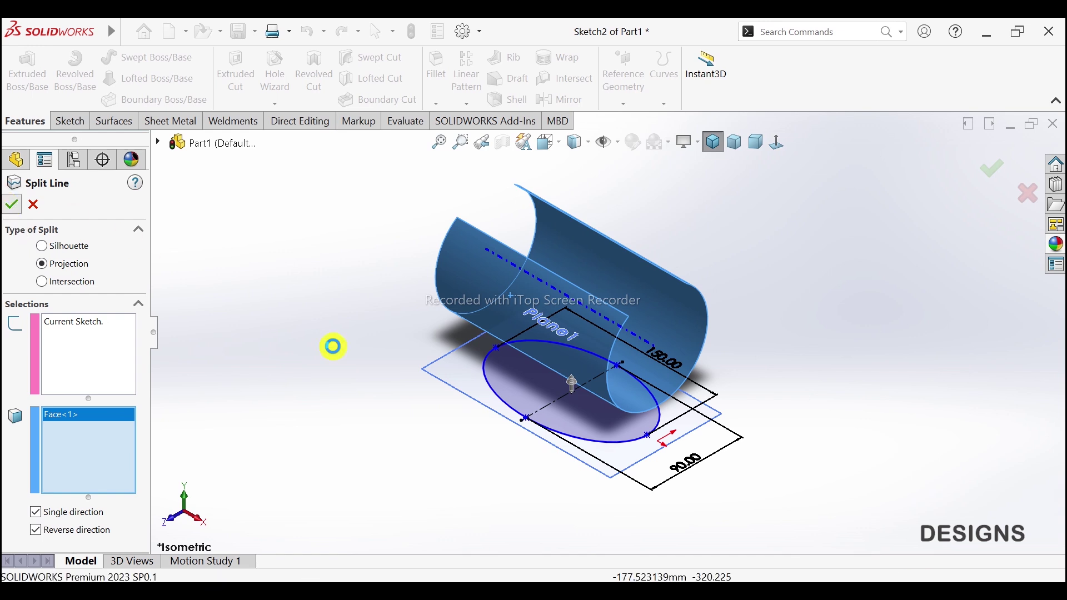
Hide Plane1
scroll(622, 314, down, 2)
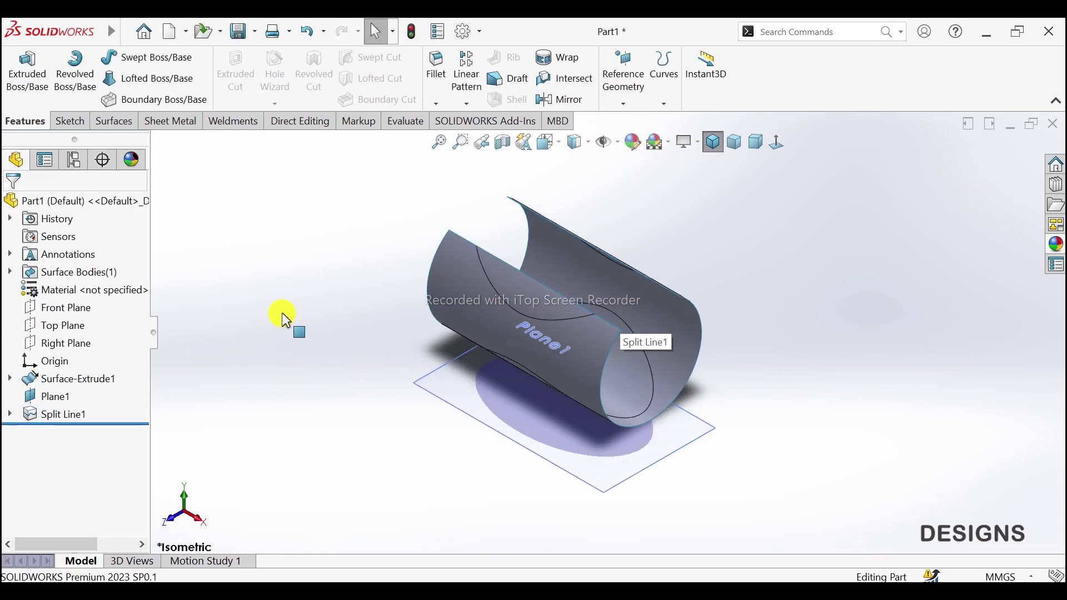
click(436, 389)
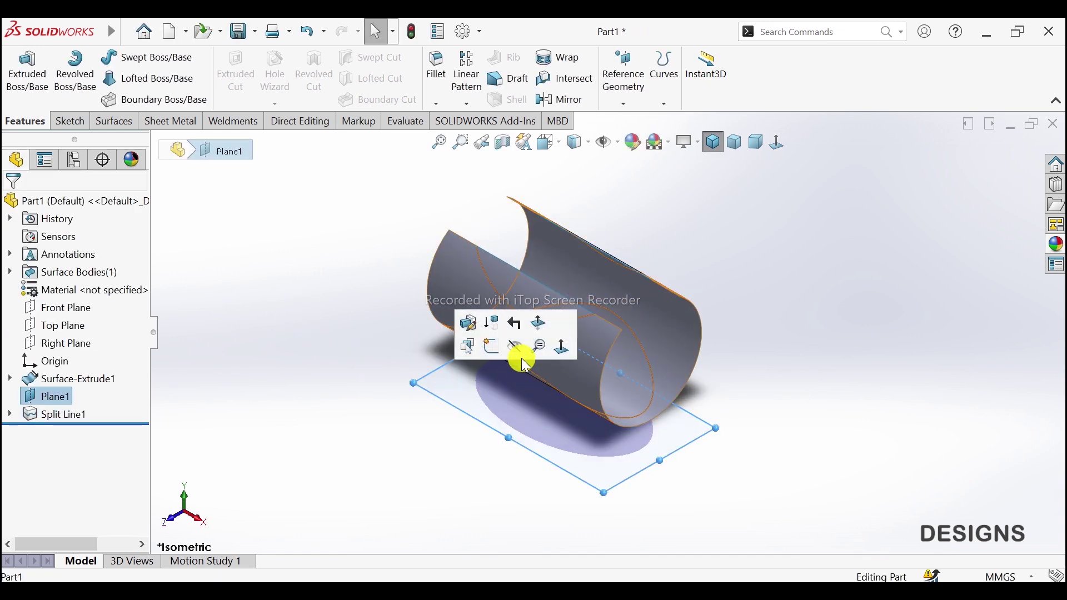
click(344, 371)
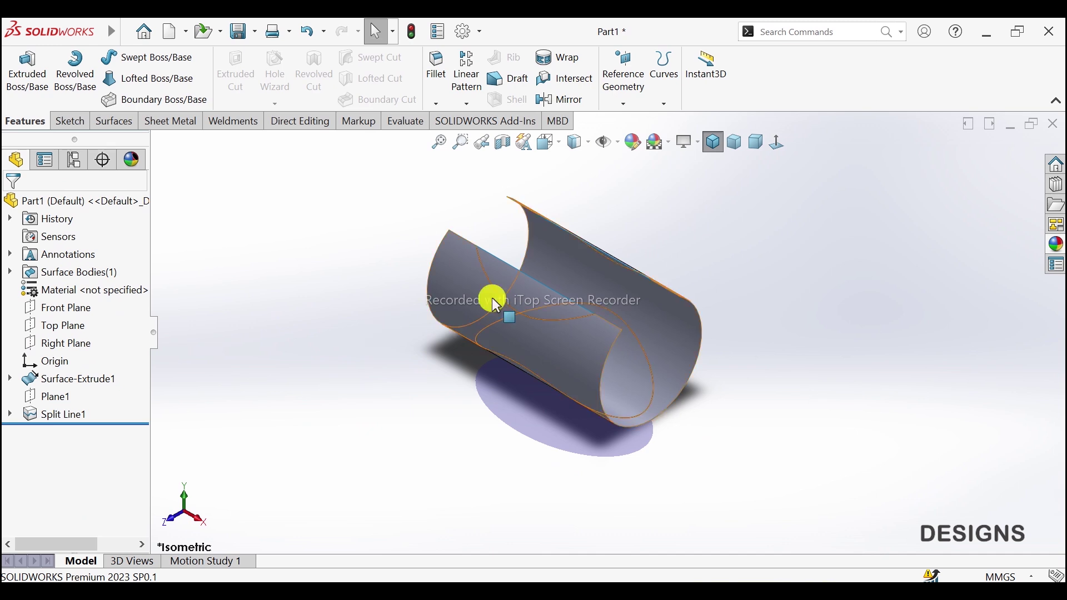
Delete the three surrounding faces, leaving only the elliptical patch
click(132, 123)
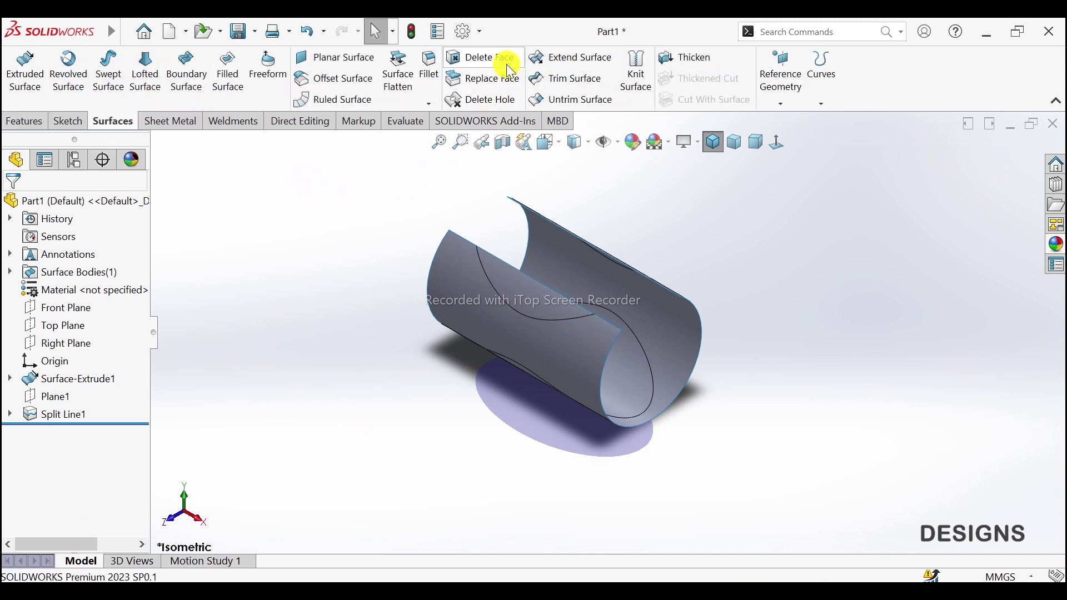
click(481, 57)
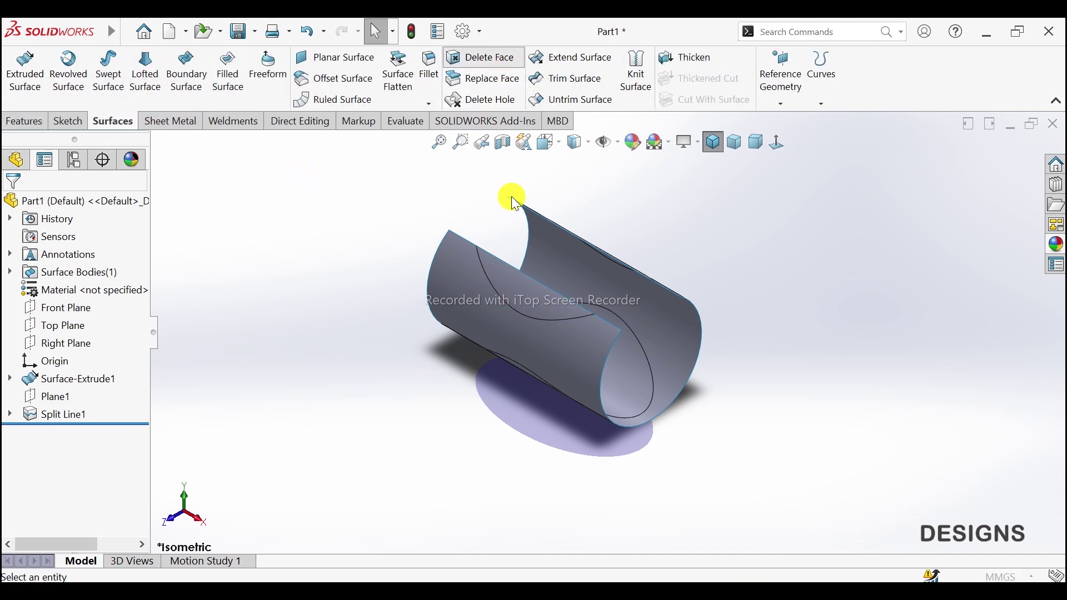
click(579, 276)
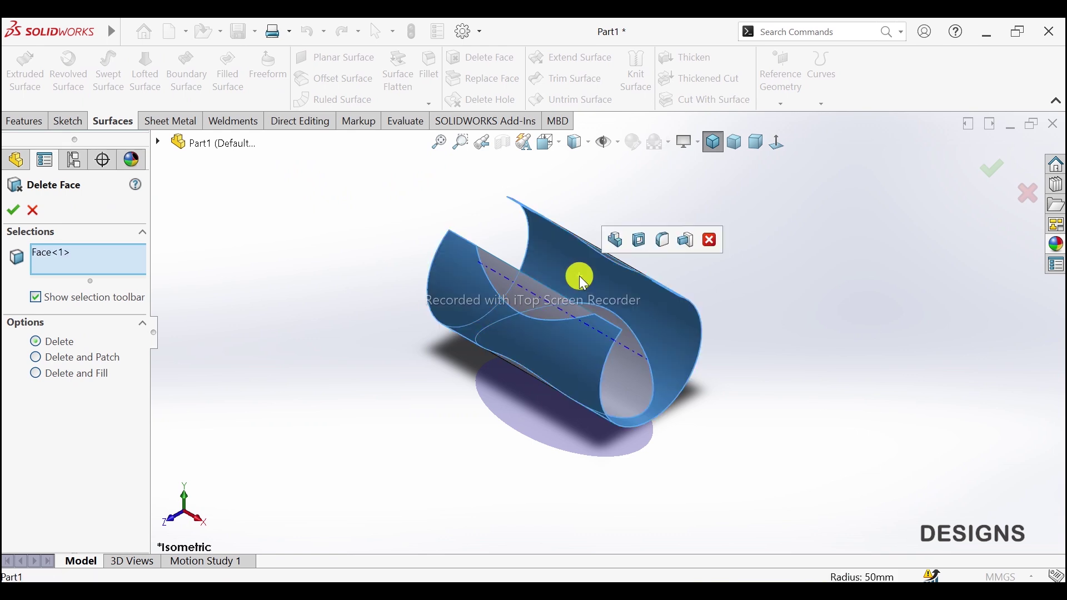
click(541, 294)
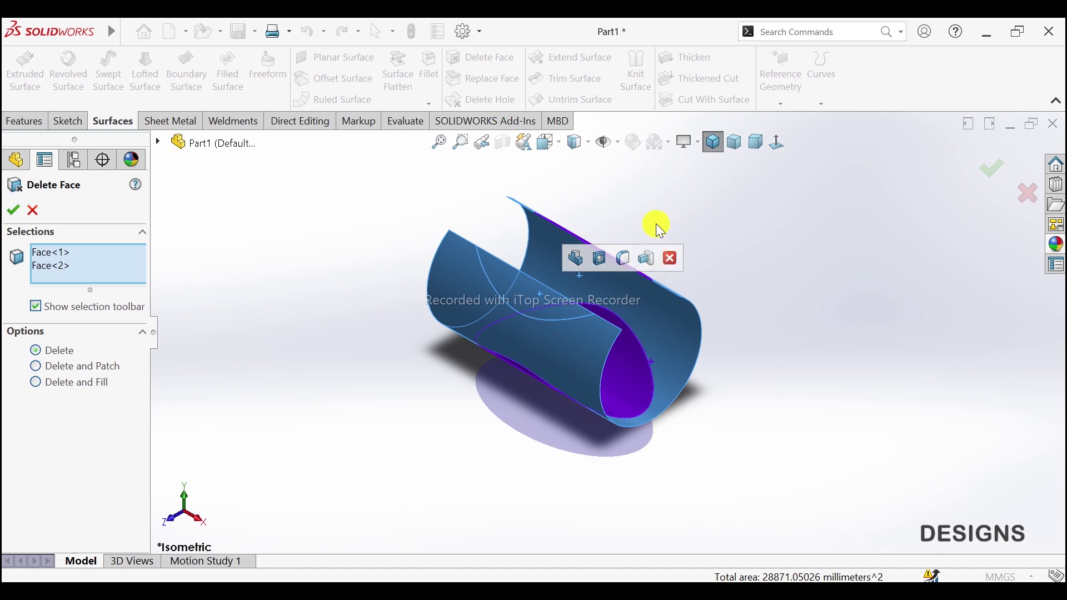
scroll(622, 235, down, 3)
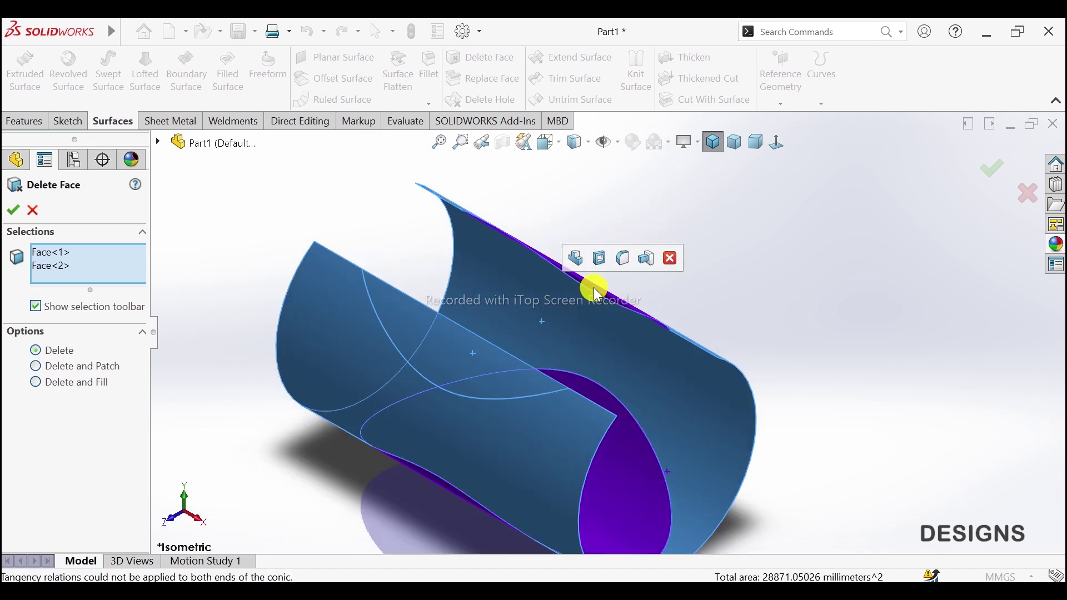
scroll(683, 139, up, 1)
click(548, 146)
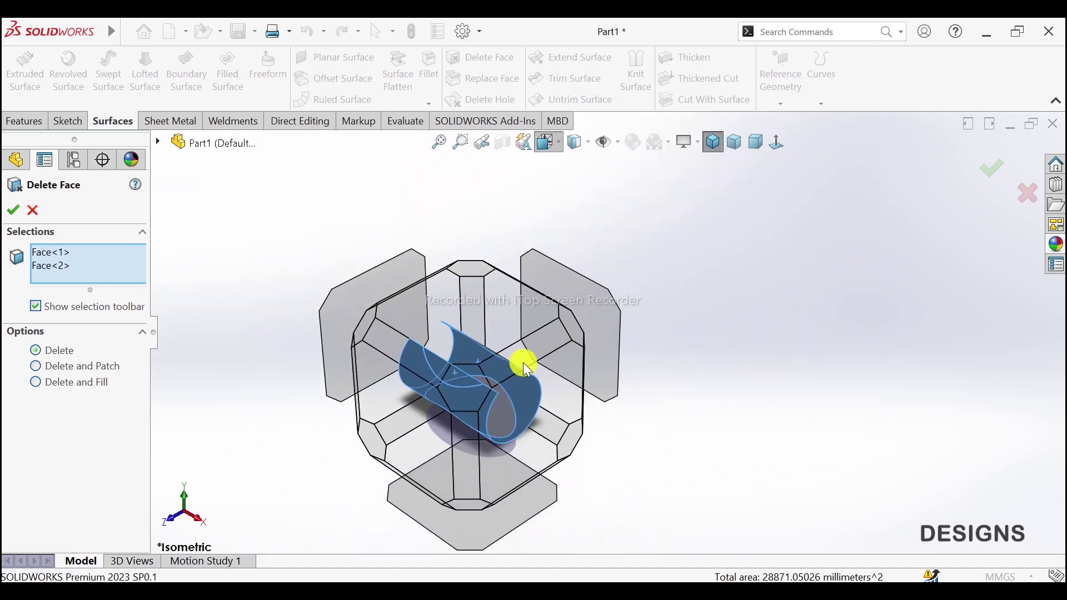
click(571, 333)
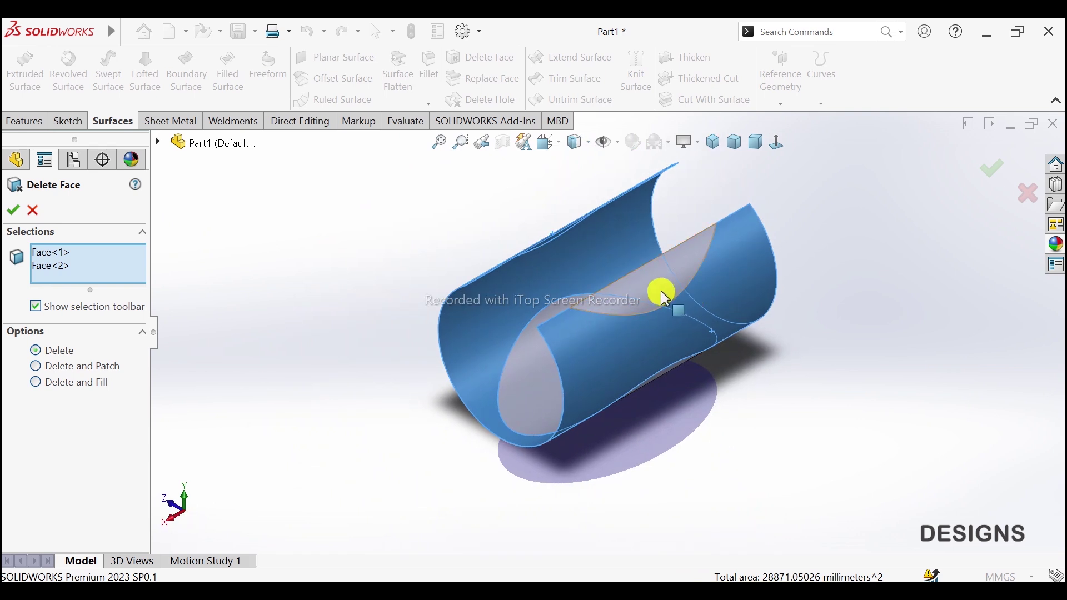
click(664, 294)
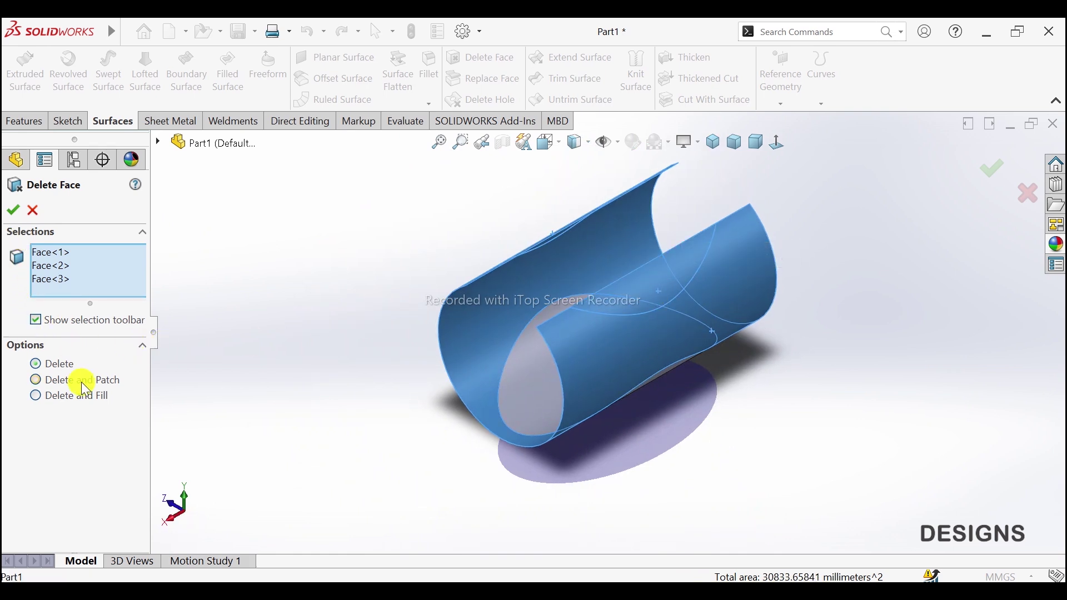
click(15, 209)
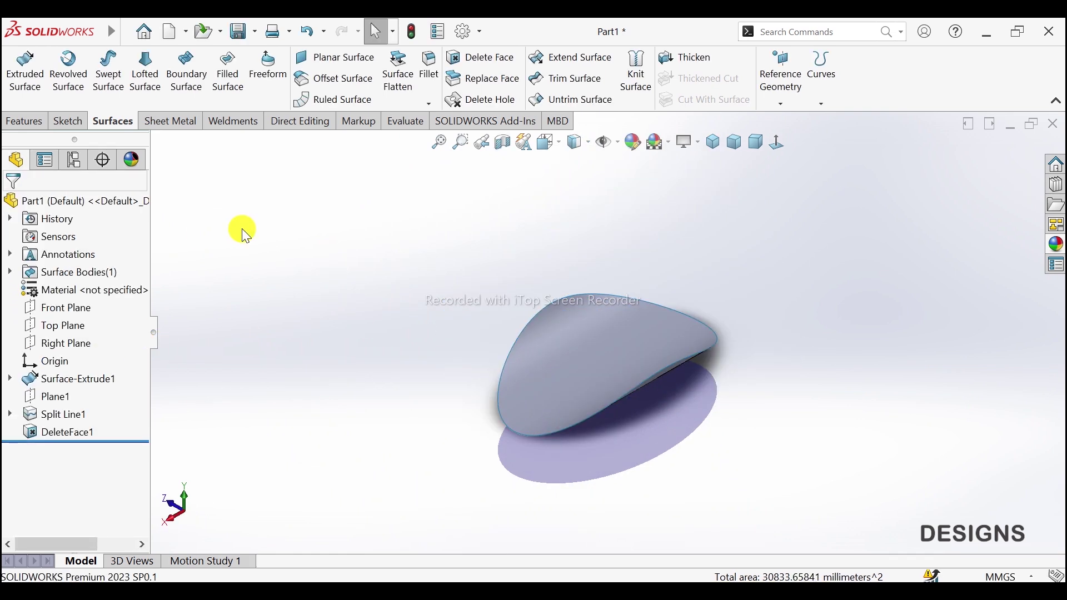
Return to isometric view and orbit to inspect the remaining curved surface
click(709, 143)
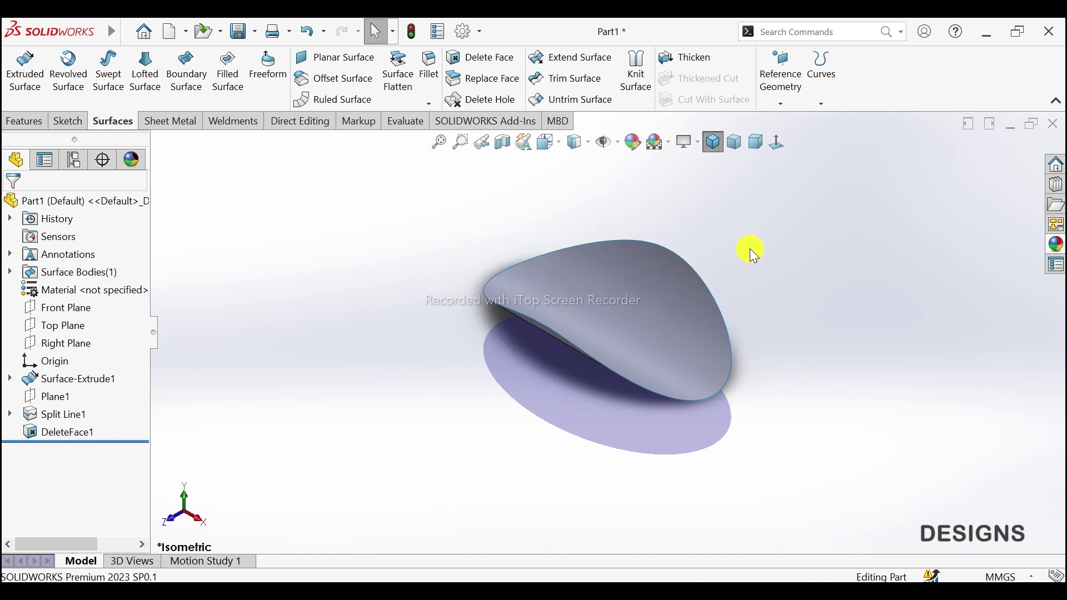
click(702, 353)
click(792, 365)
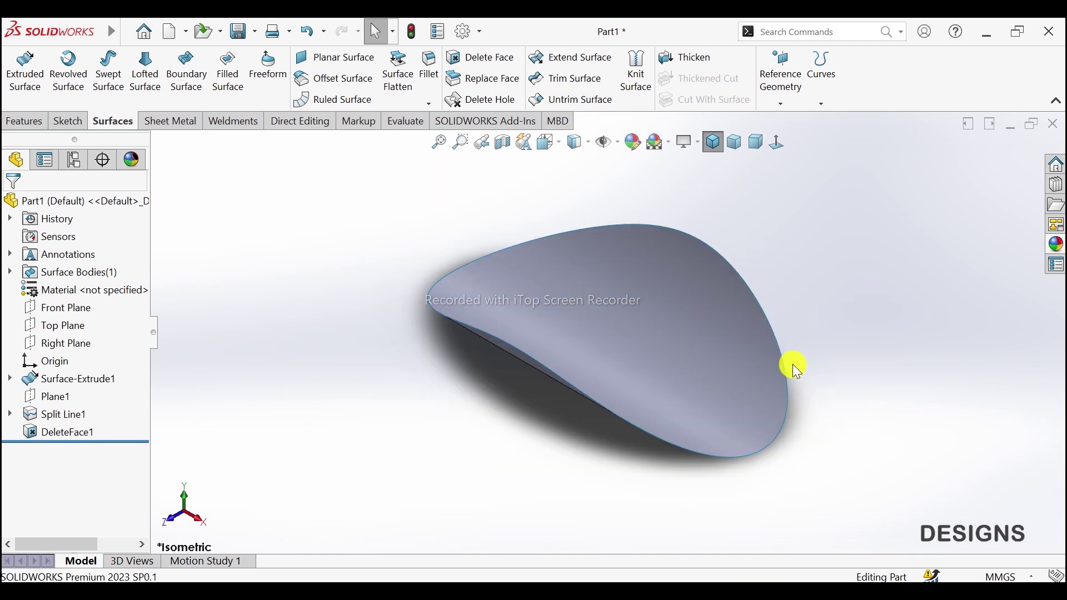
middle_drag(792, 364, 647, 319)
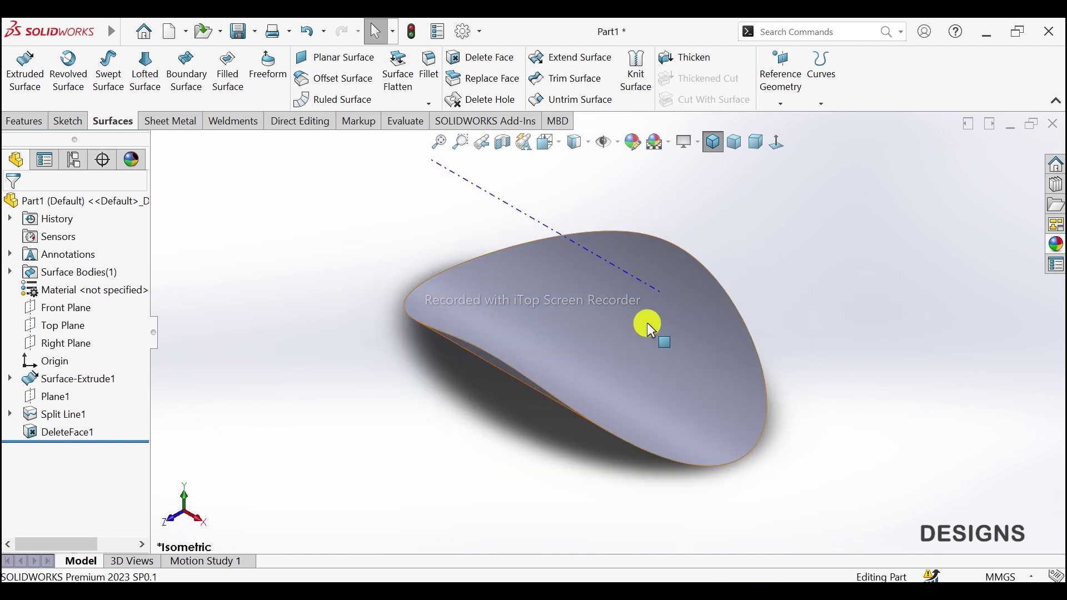
Sketch on Plane1 a horizontal construction line spanning the ellipse edge to edge
click(63, 328)
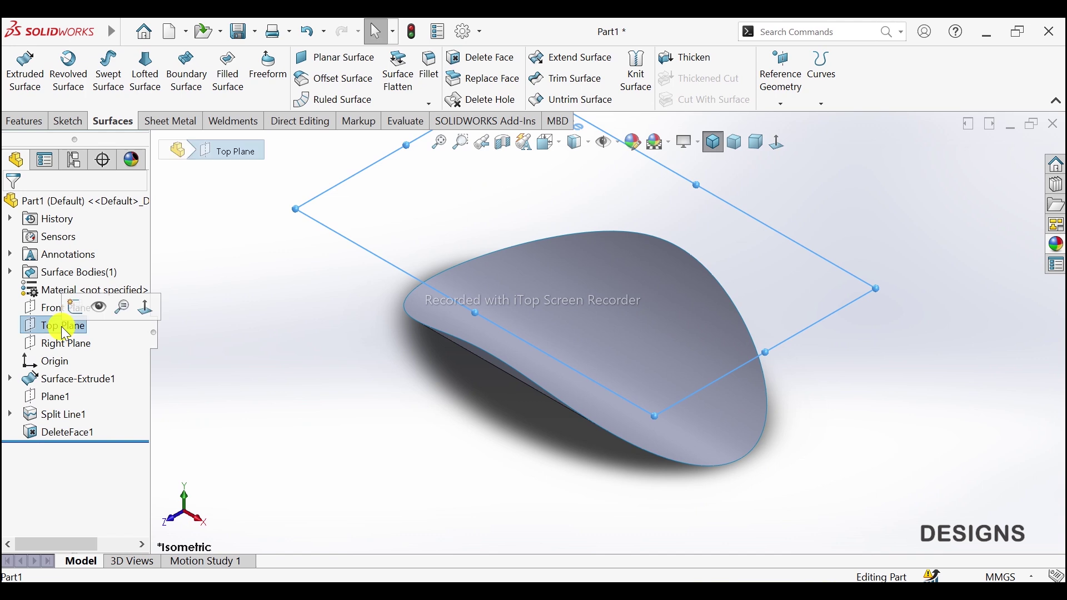
click(59, 403)
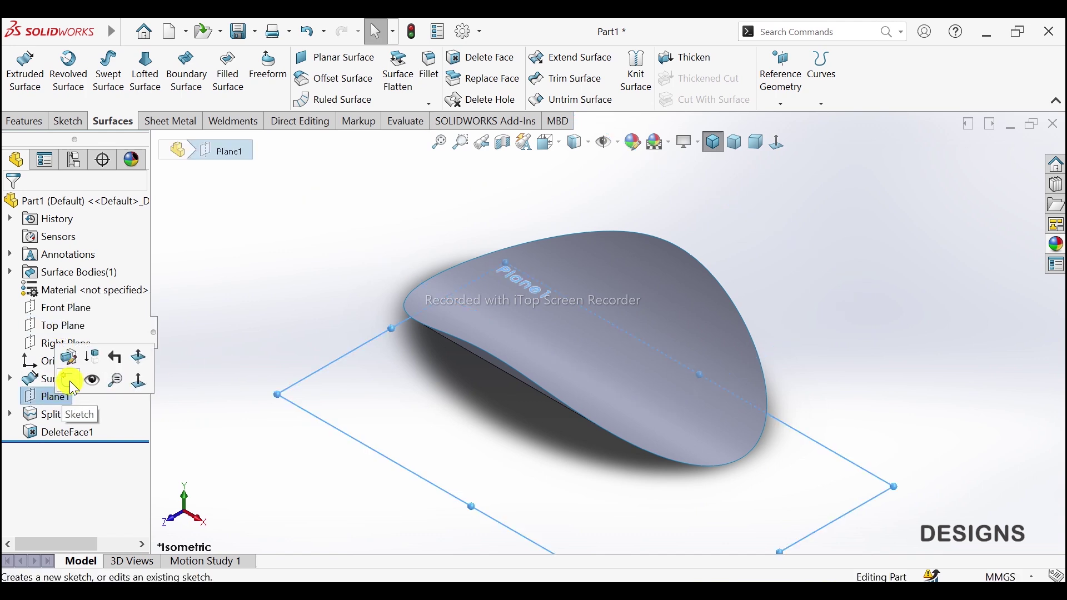
click(69, 380)
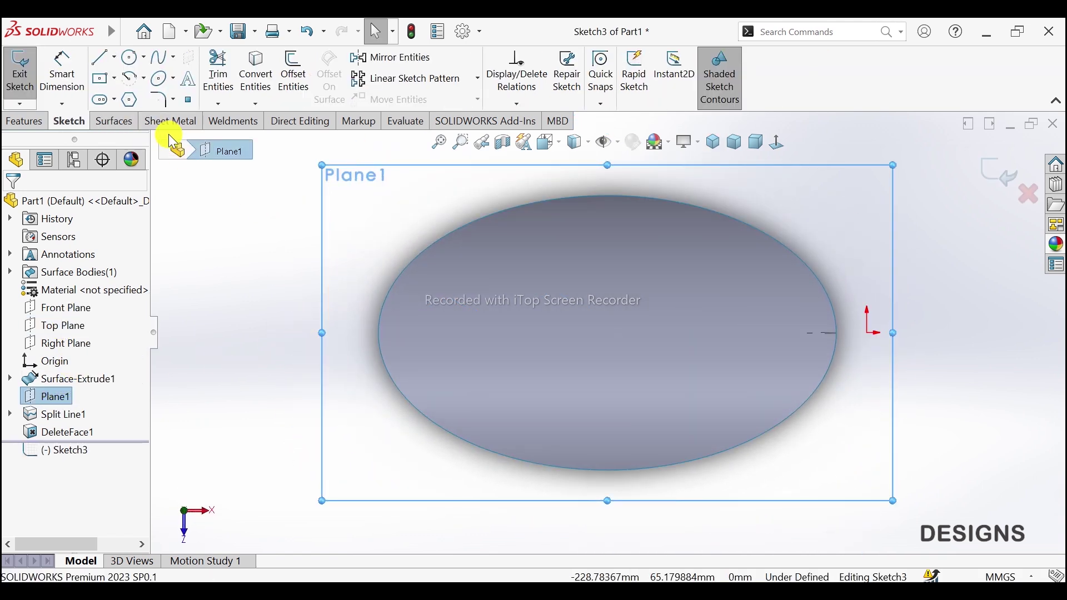
click(104, 58)
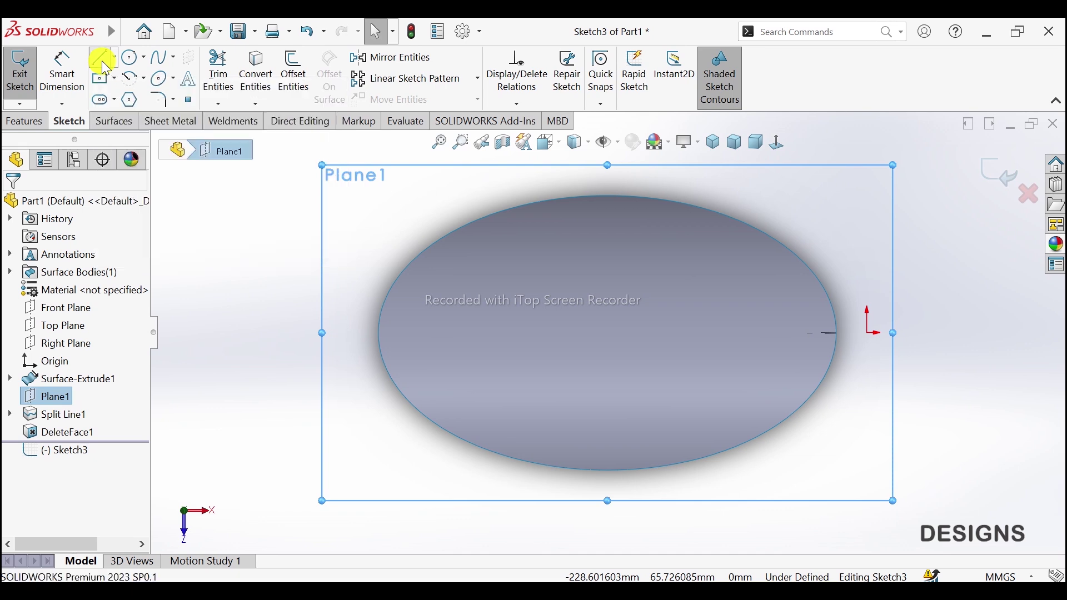
click(77, 389)
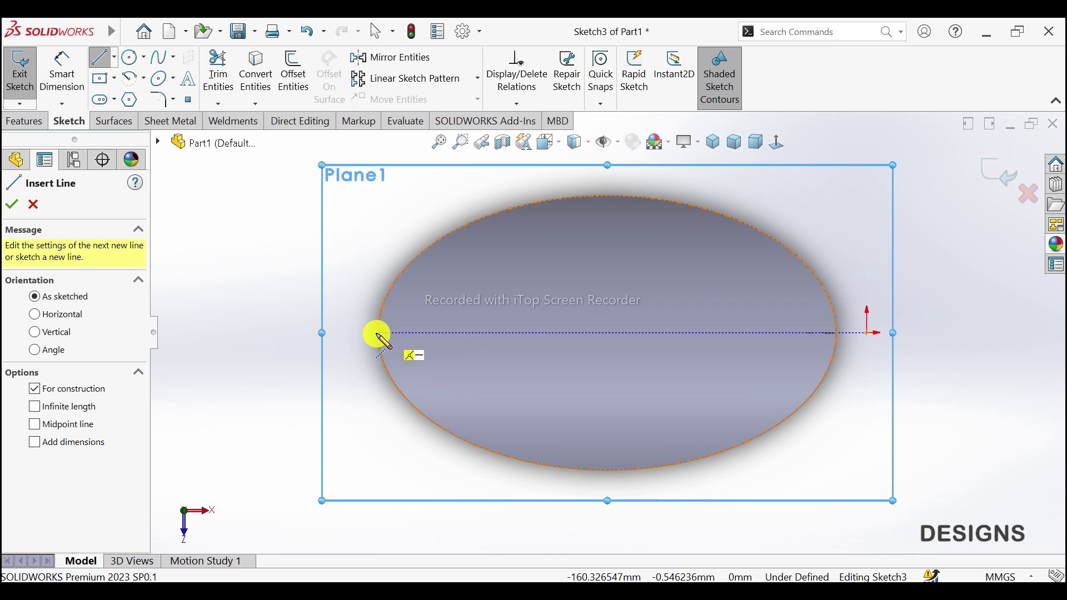
click(377, 333)
click(838, 333)
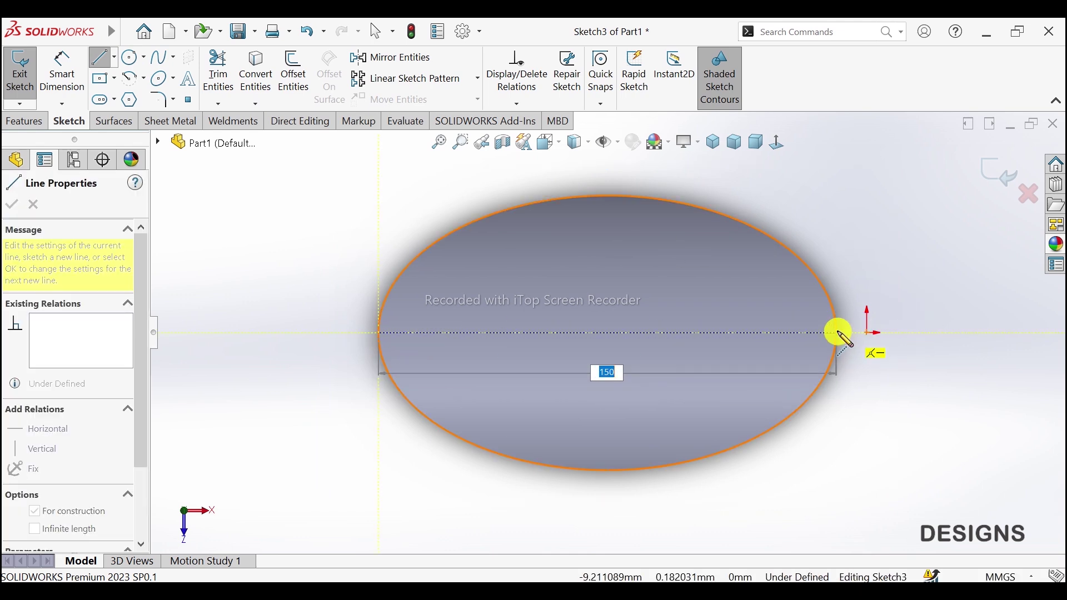
right_click(839, 333)
click(858, 276)
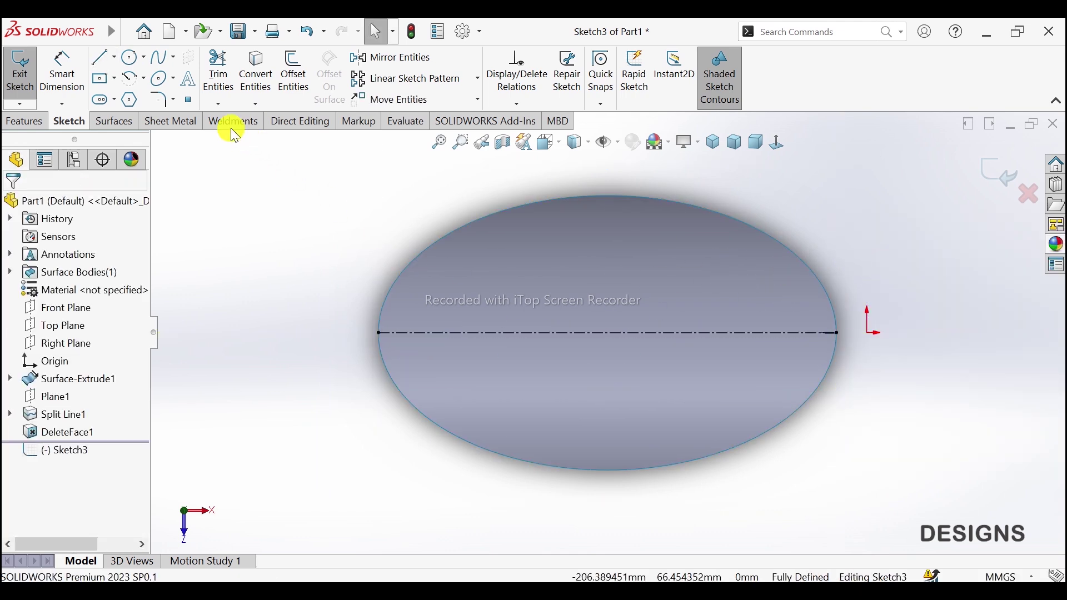
Draw a circle at the ellipse centre on the construction line, dimensioned Ø20 mm
click(132, 58)
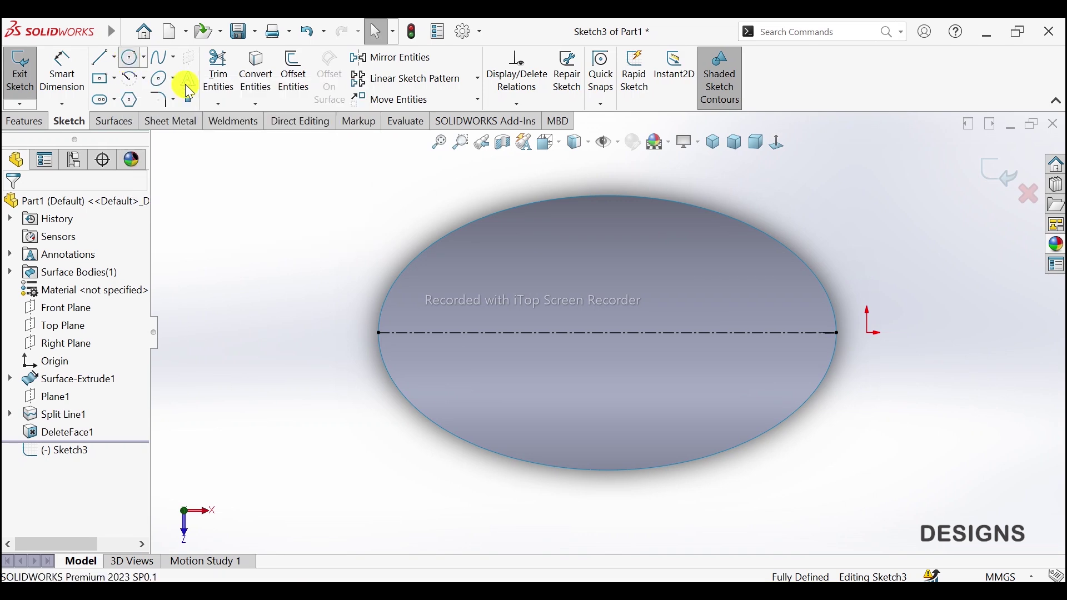
click(607, 334)
click(618, 311)
click(82, 108)
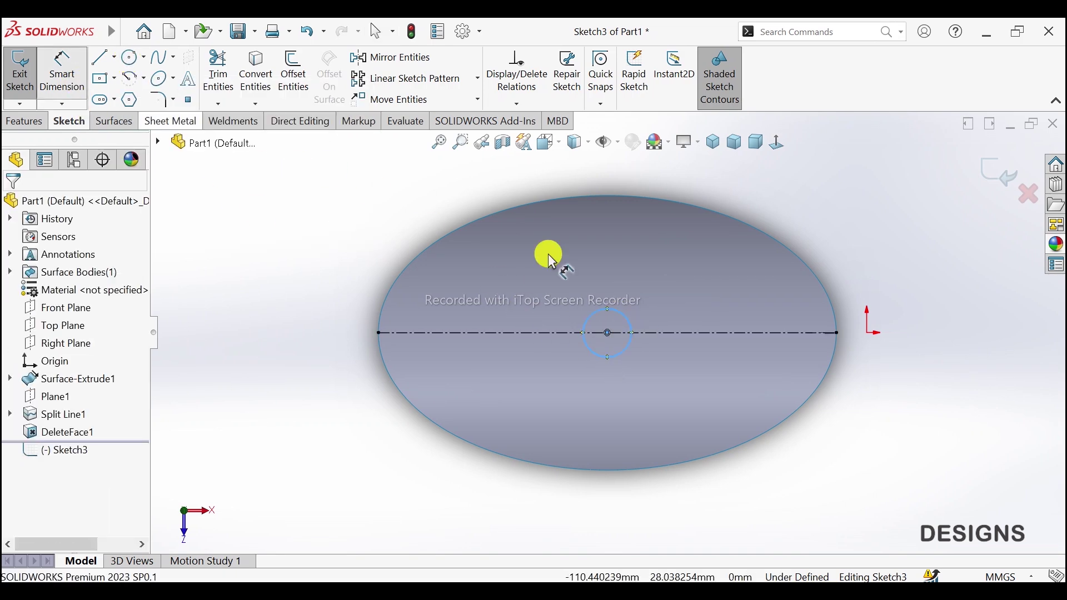
click(635, 350)
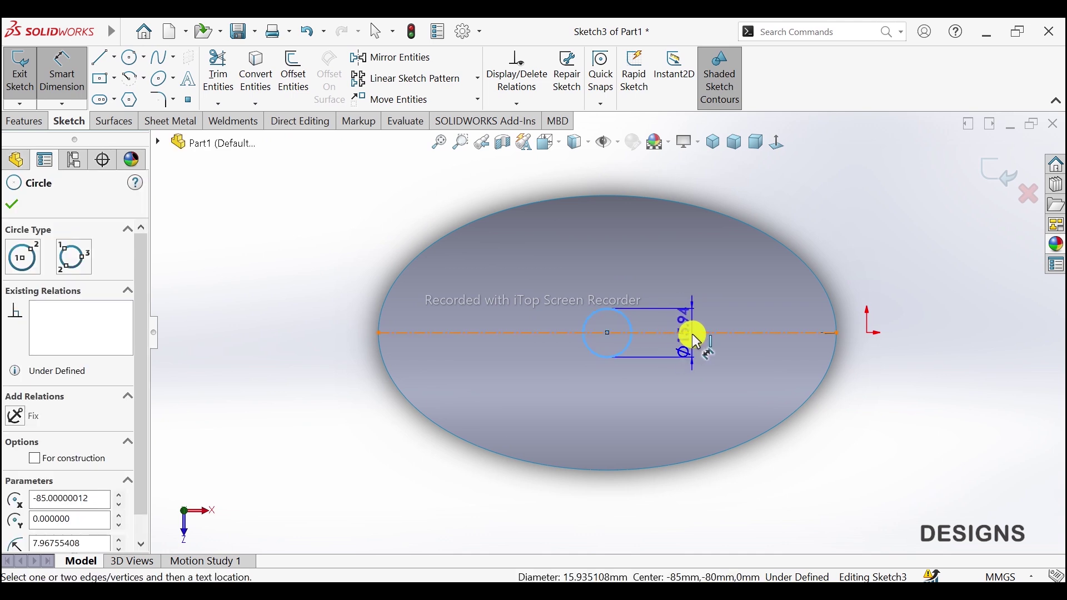
click(687, 333)
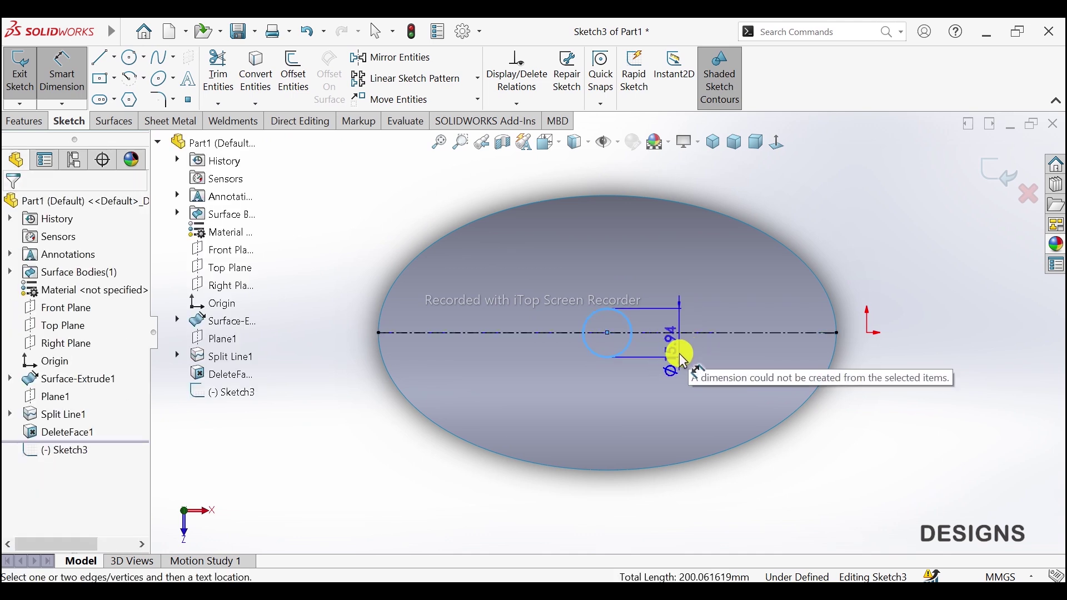
click(679, 355)
text(20)
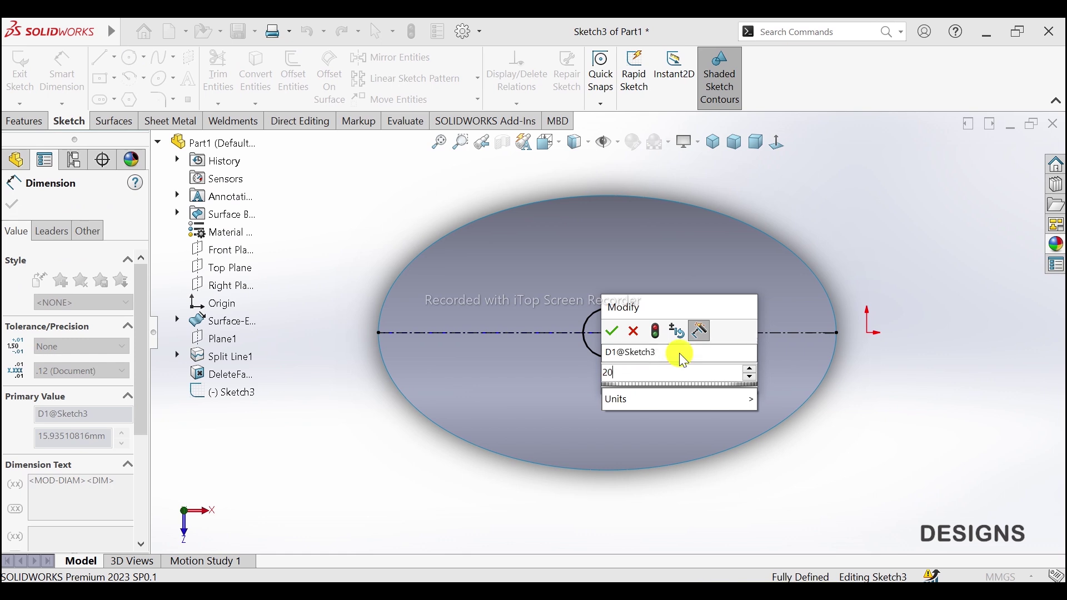
key(Return)
click(838, 266)
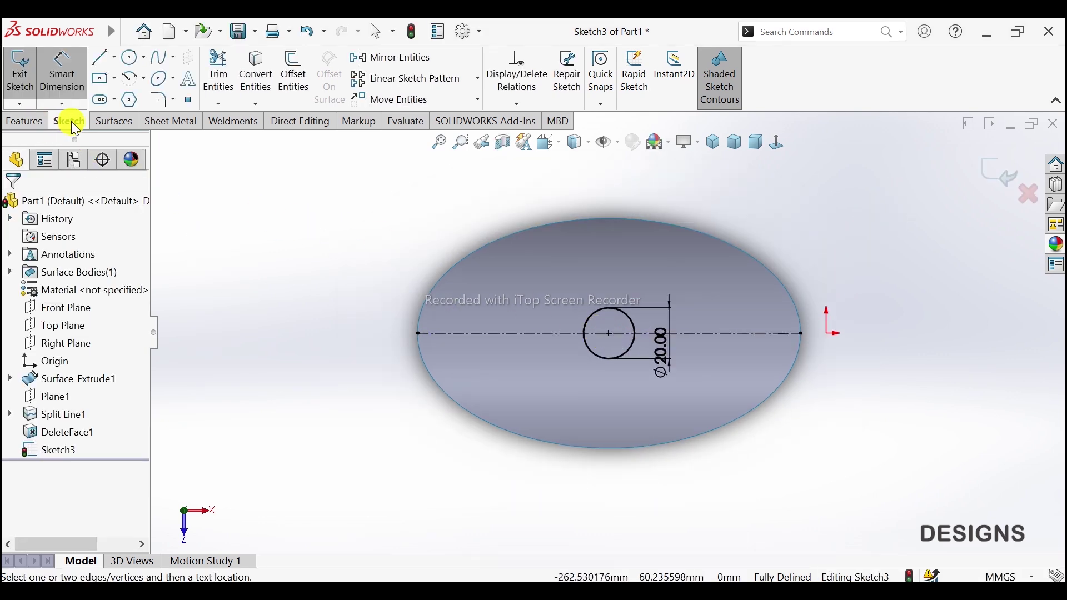
click(113, 122)
click(733, 143)
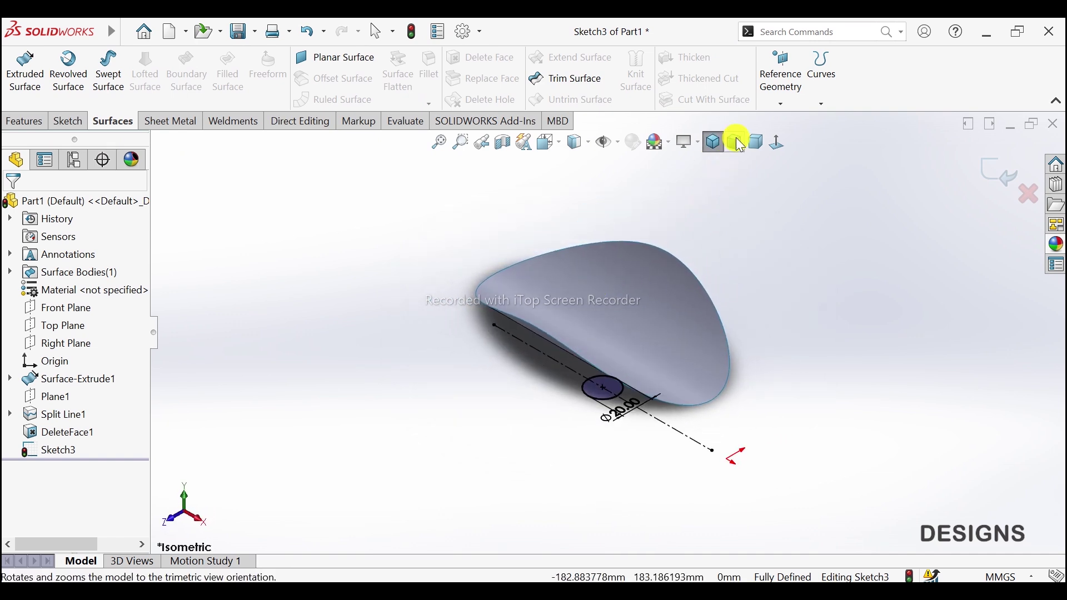
Extrude the Ø20 mm circle 50 mm blind into a cylindrical surface through the curved patch
click(738, 142)
scroll(600, 288, down, 3)
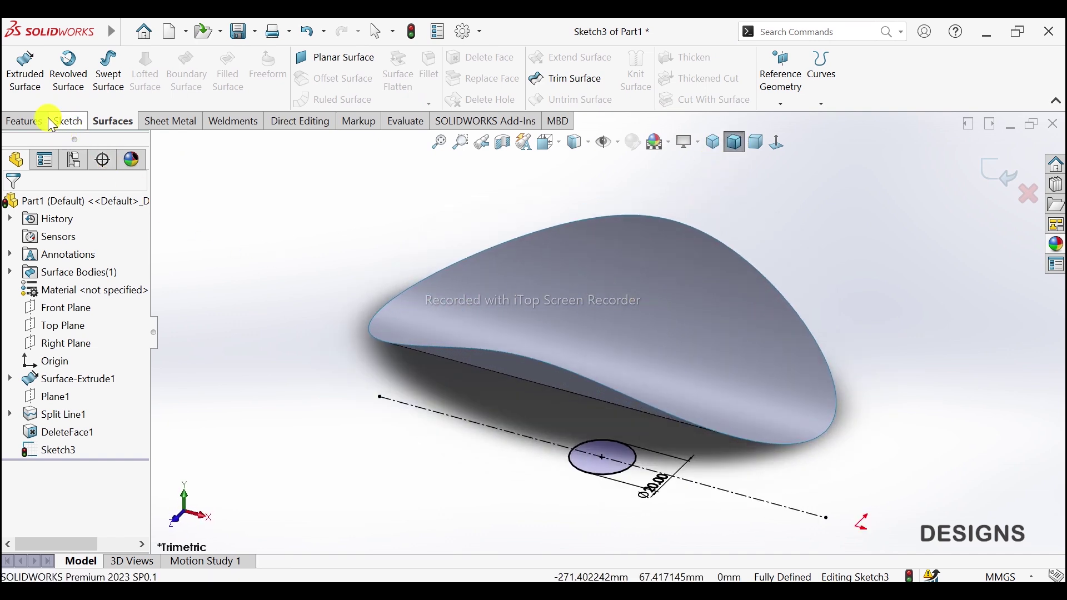
click(25, 73)
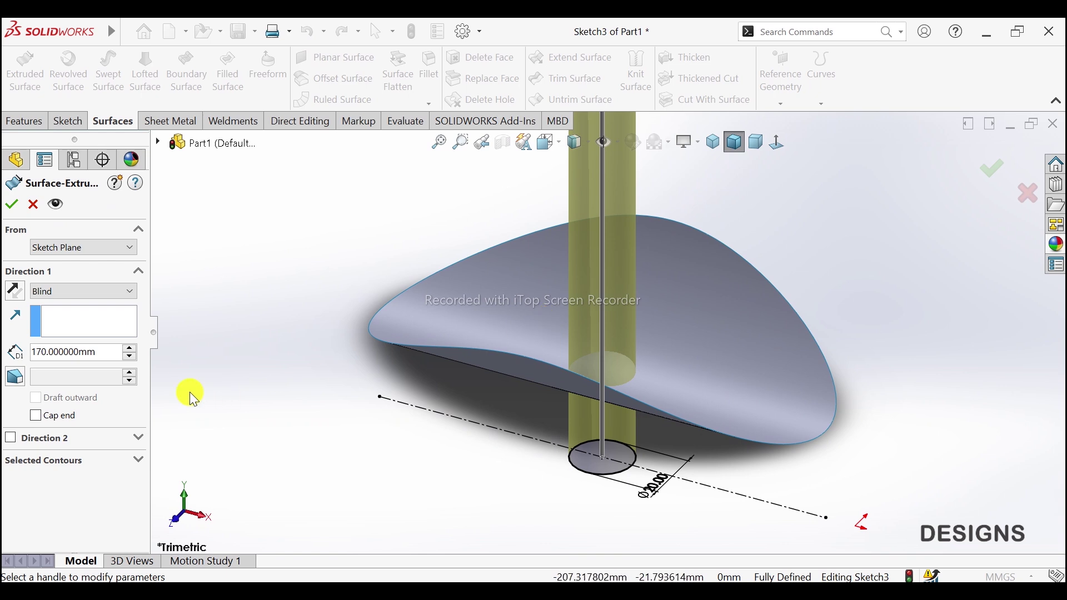
click(129, 357)
click(130, 357)
click(129, 357)
click(110, 350)
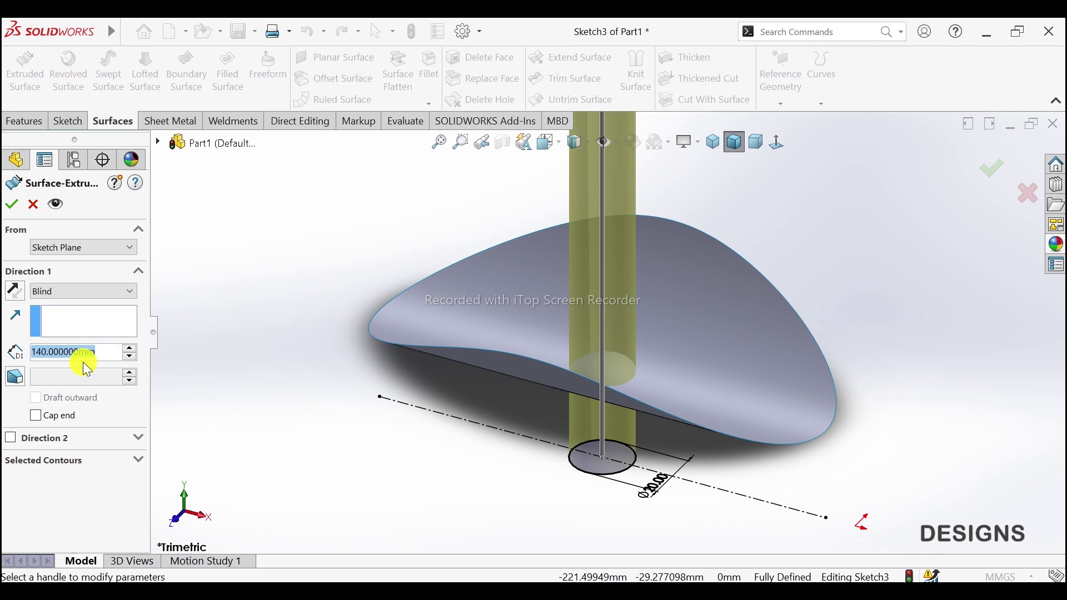
text(50)
click(88, 369)
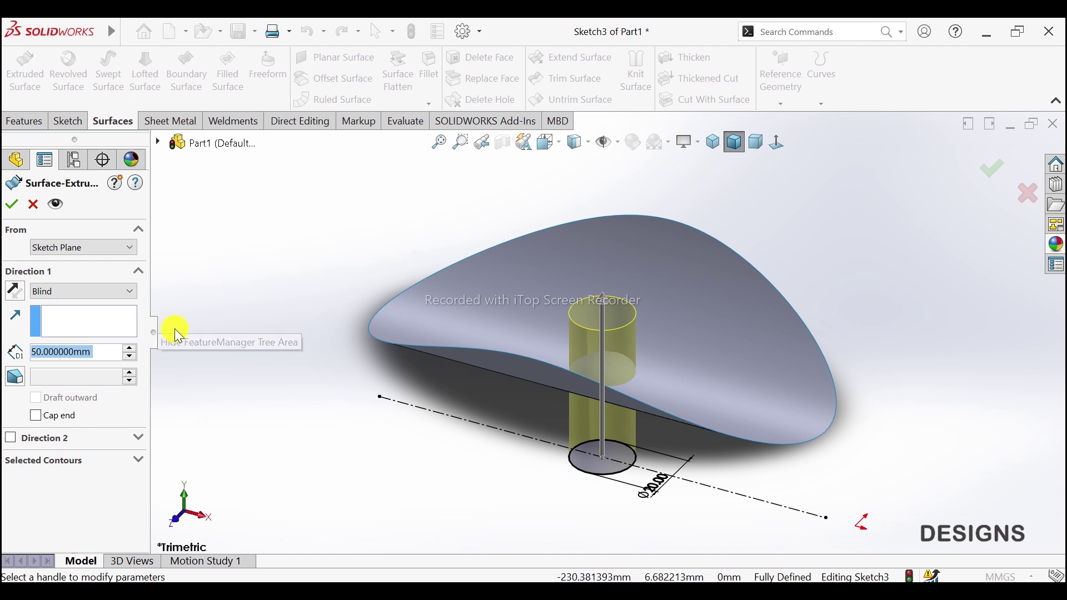
click(18, 209)
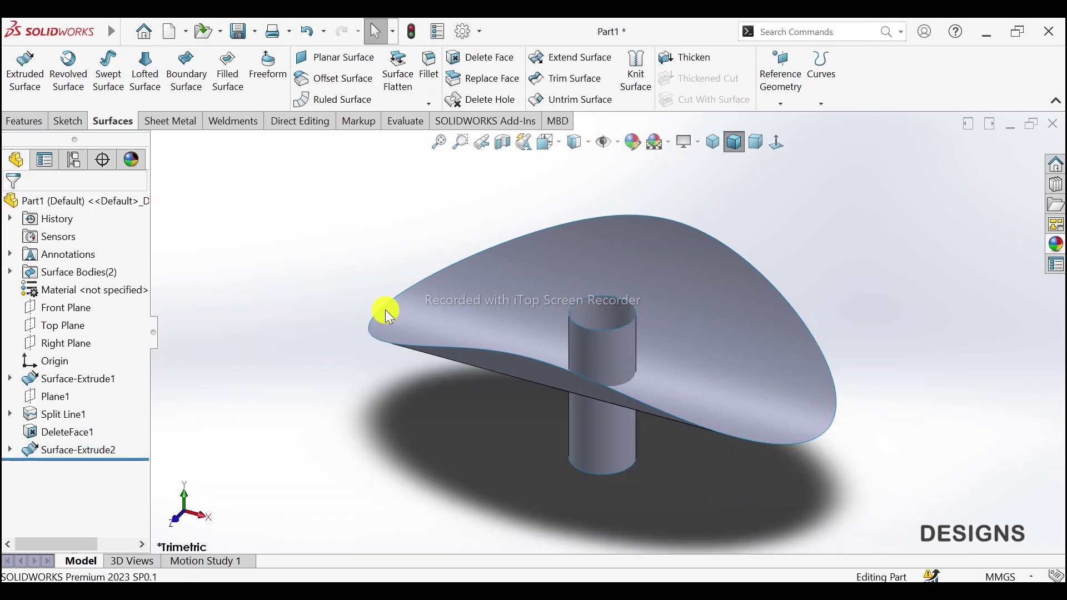
Fit the whole model in view and orbit it freely to inspect the cylinder
key(f)
scroll(688, 306, down, 1)
scroll(688, 305, down, 2)
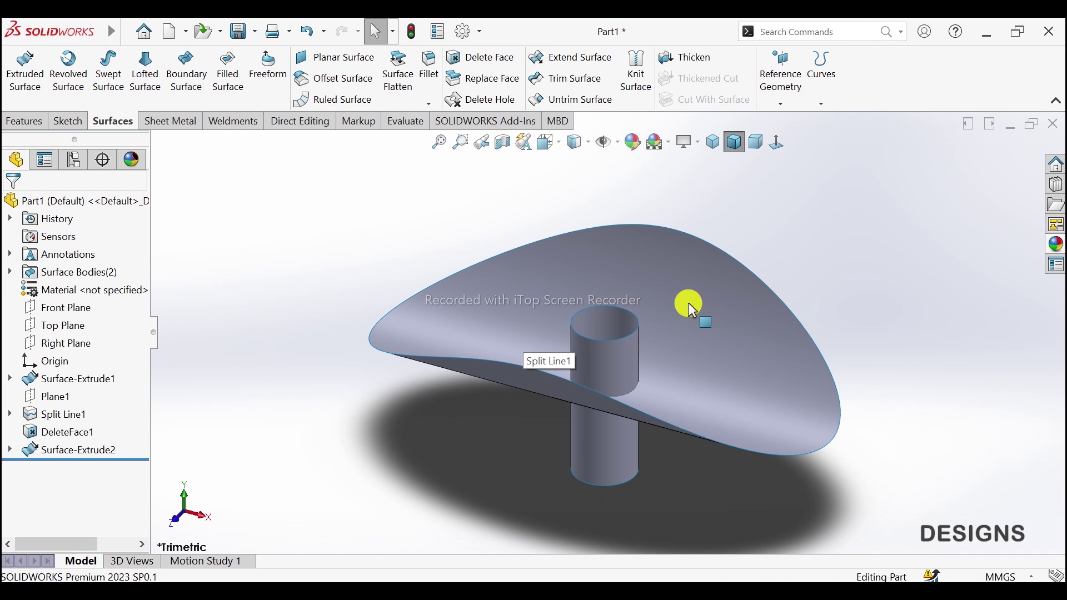
key(f)
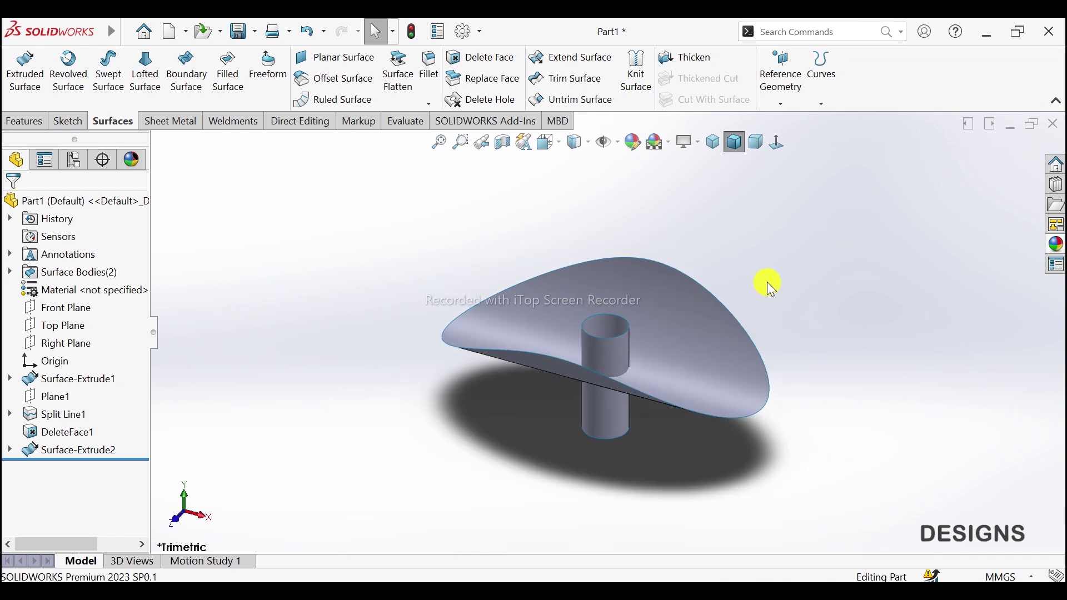
right_click(765, 283)
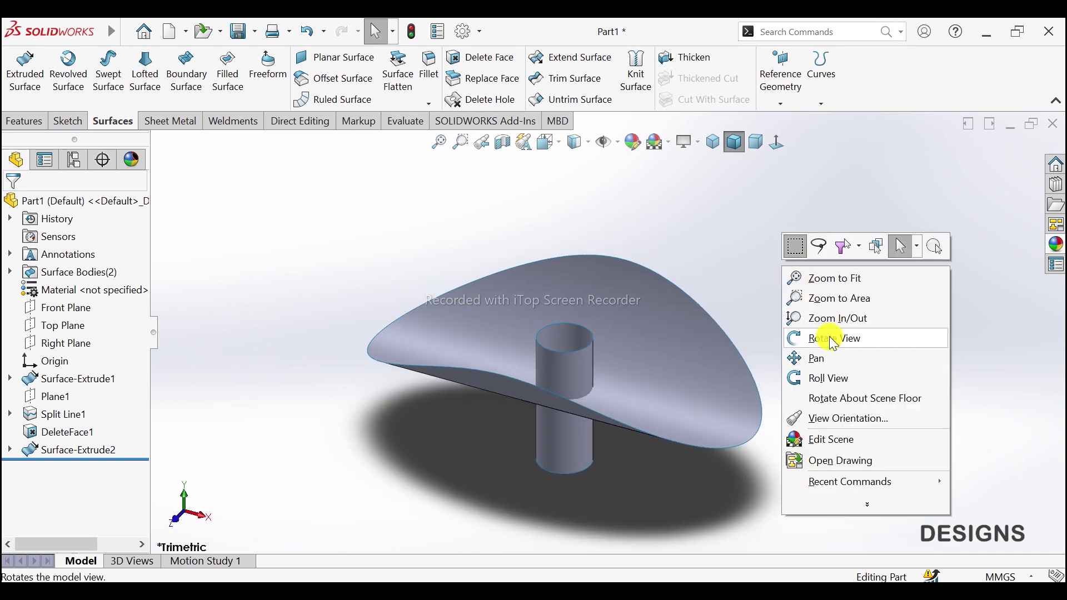
click(834, 339)
drag(696, 317, 733, 245)
Apply the Plain White scene background and return to the trimetric orientation
click(714, 142)
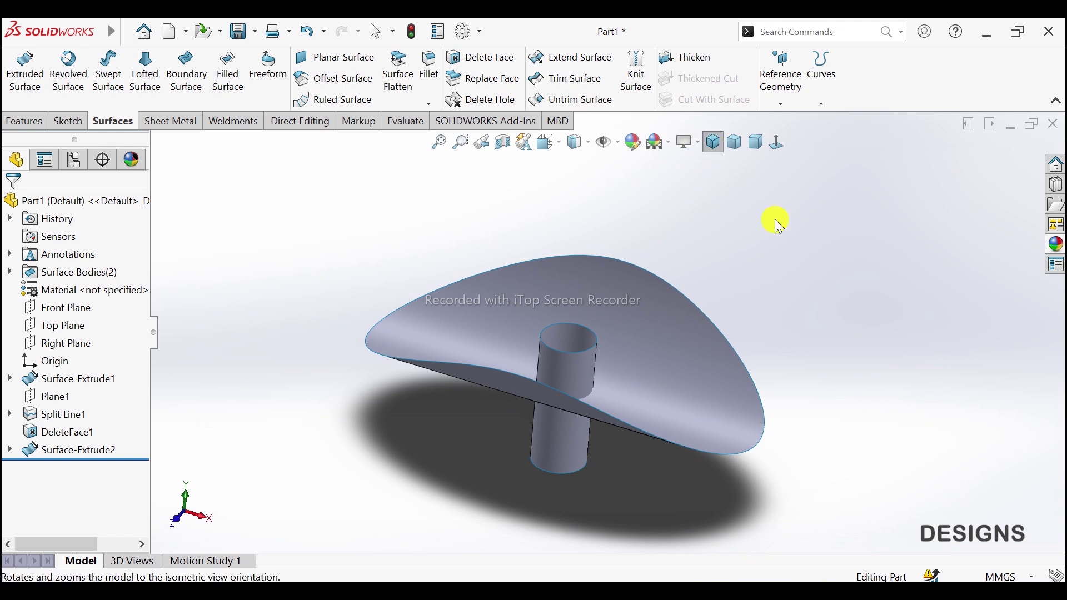
click(667, 143)
click(696, 184)
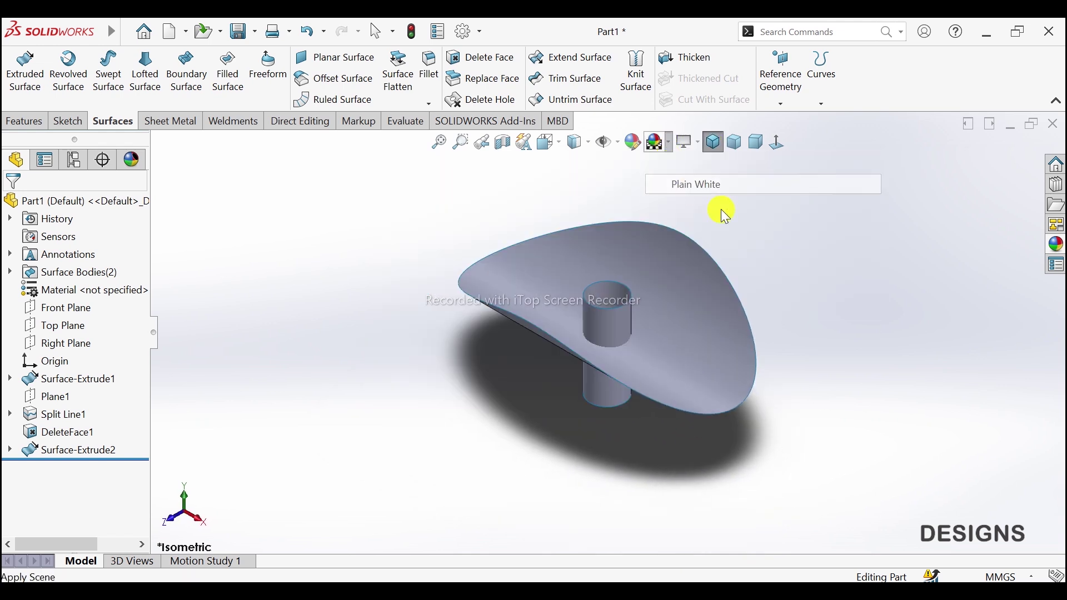
click(736, 144)
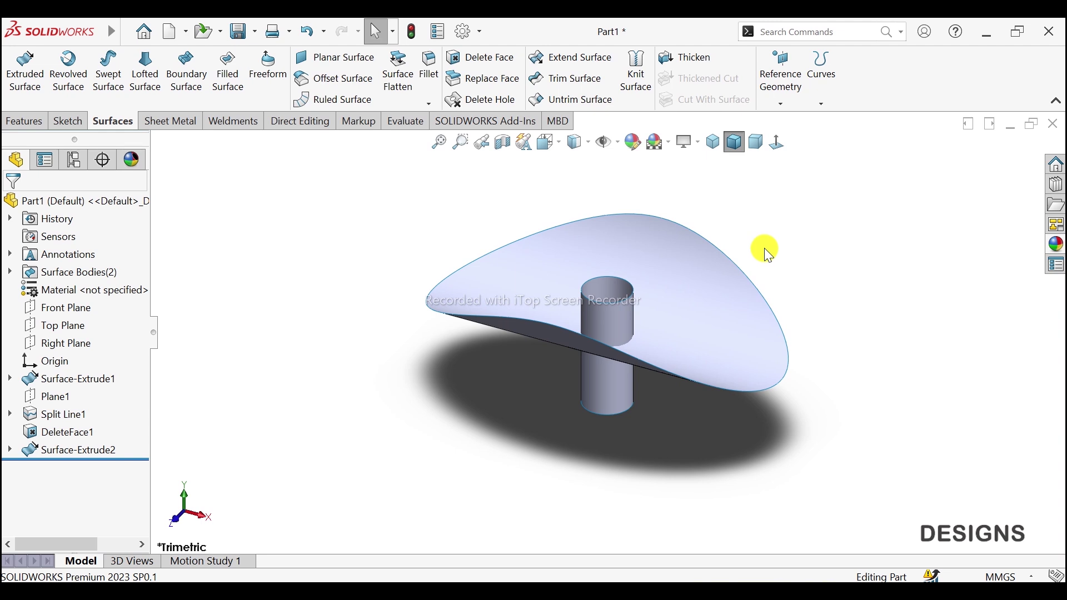
scroll(626, 301, down, 2)
scroll(627, 307, down, 1)
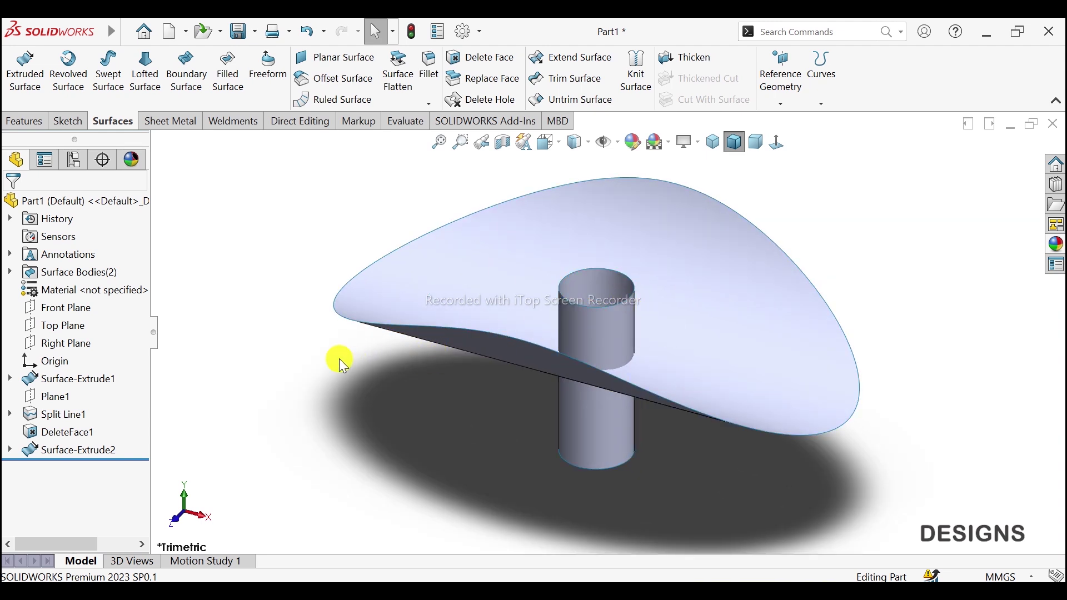
Trim off the cylinder's upper portion, using the curved surface as the trim tool
click(575, 78)
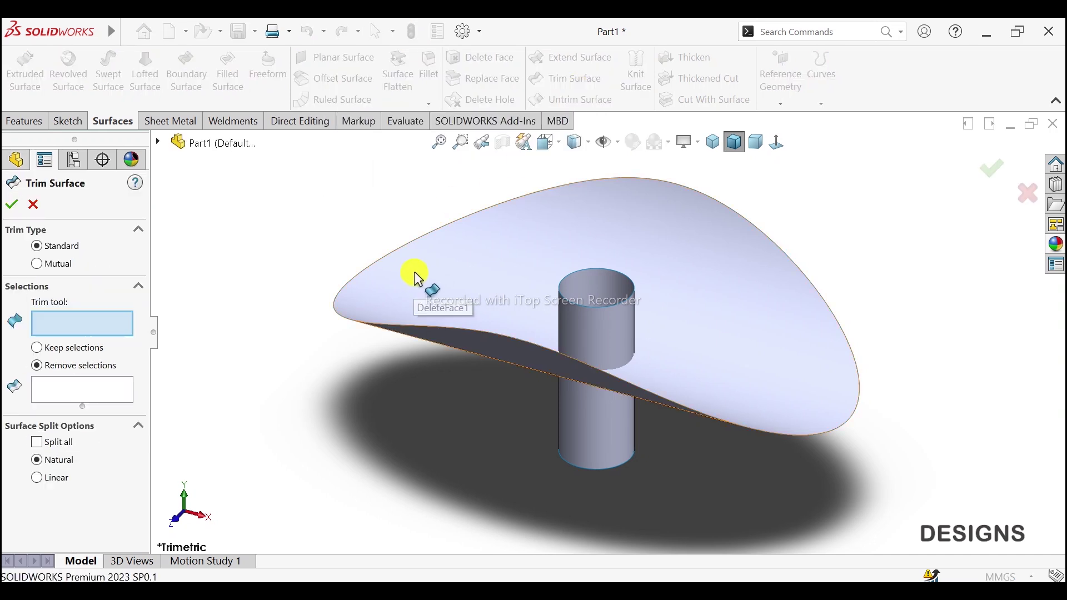
click(434, 274)
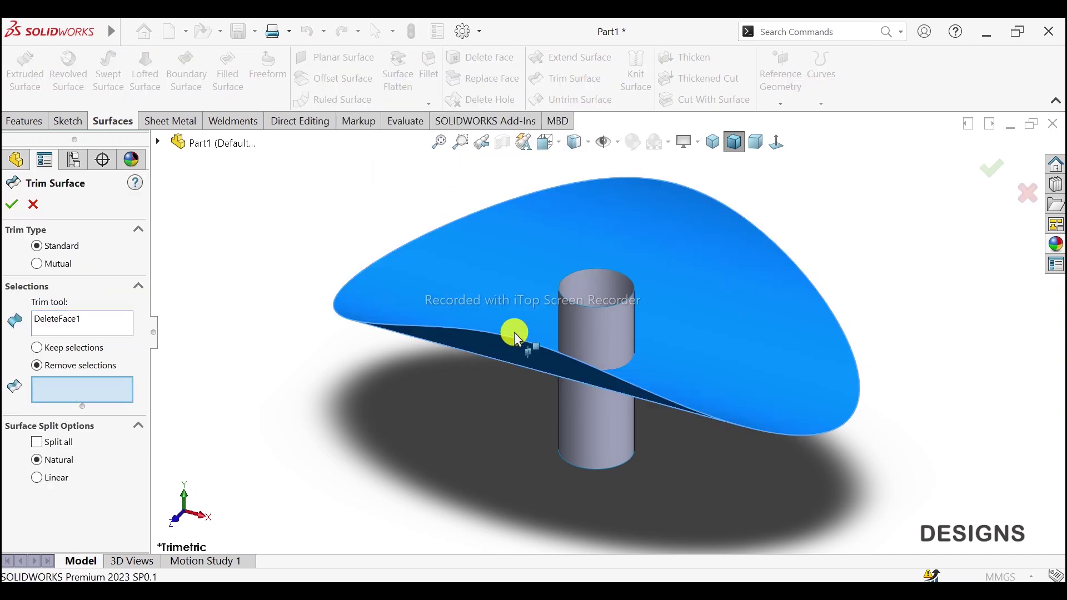
click(589, 320)
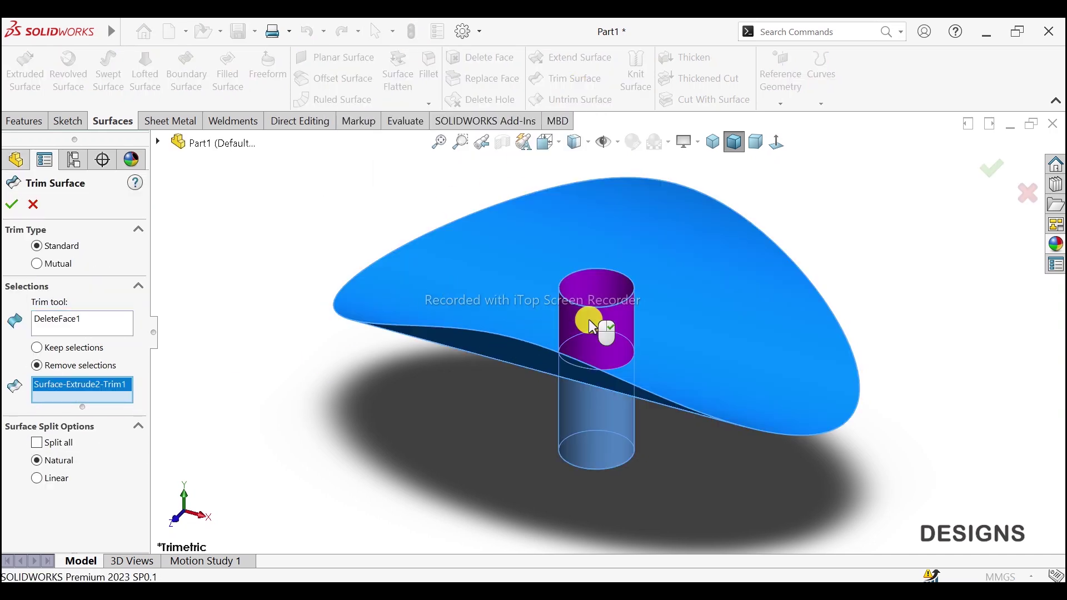
click(19, 207)
scroll(667, 301, up, 3)
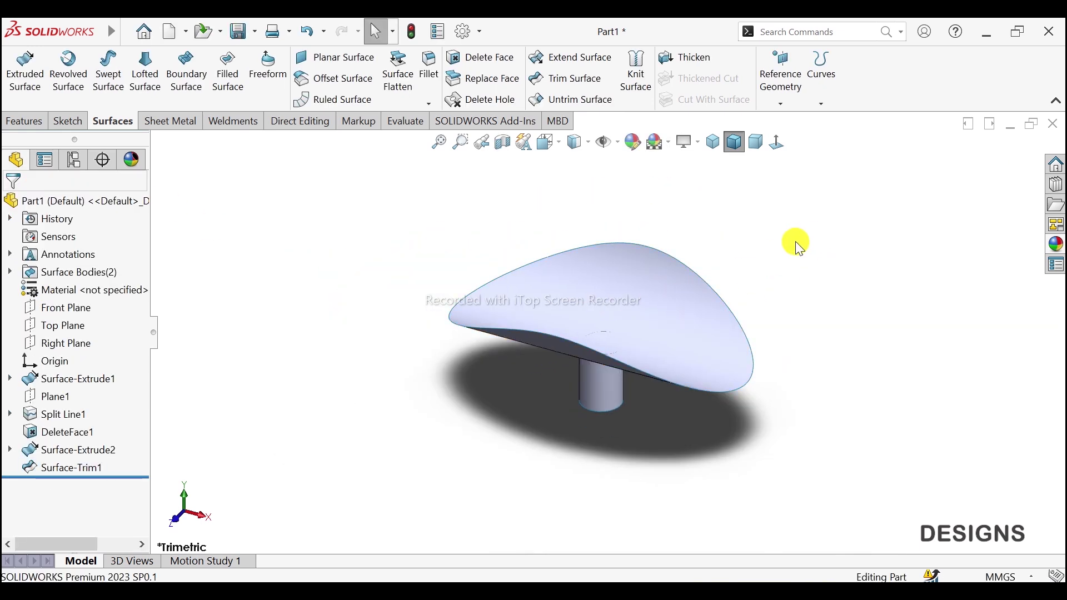
Trim the curved surface with the cylinder, removing the inner disc to leave a round hole
click(576, 82)
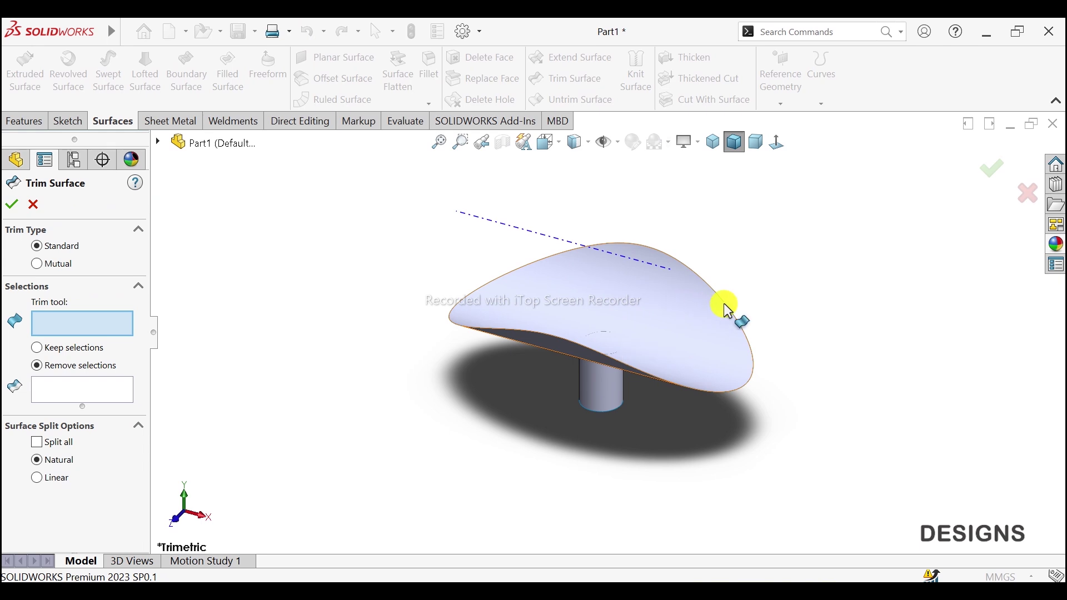
click(702, 316)
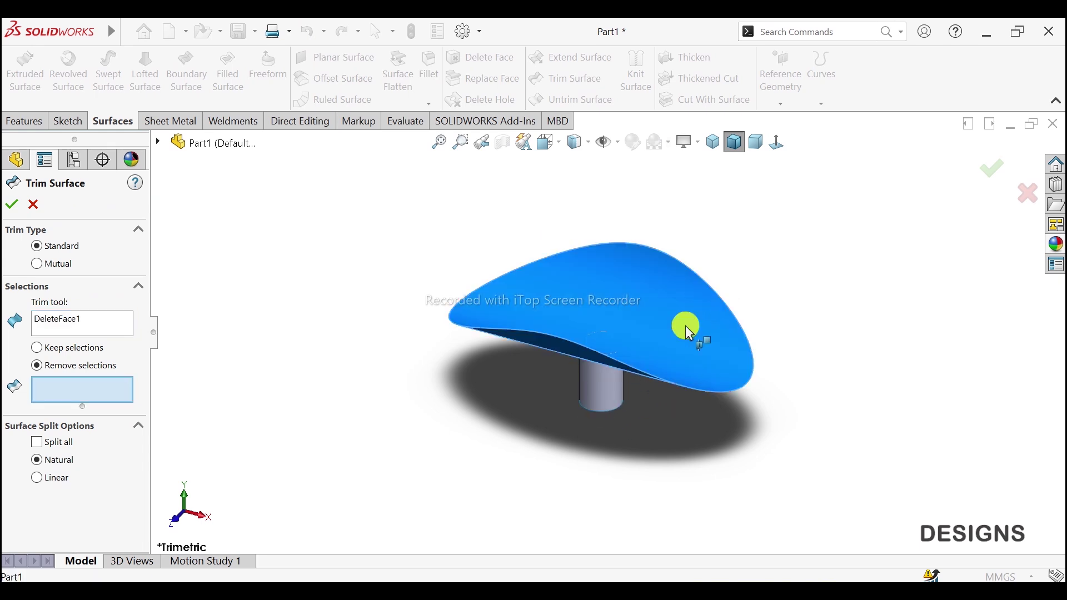
right_click(97, 332)
click(166, 338)
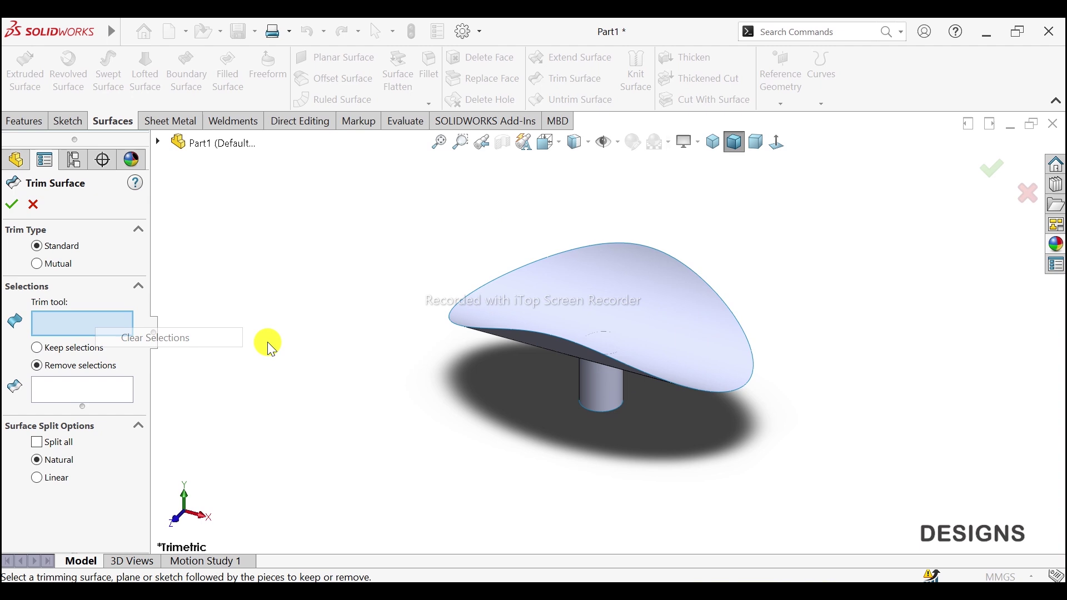
click(588, 388)
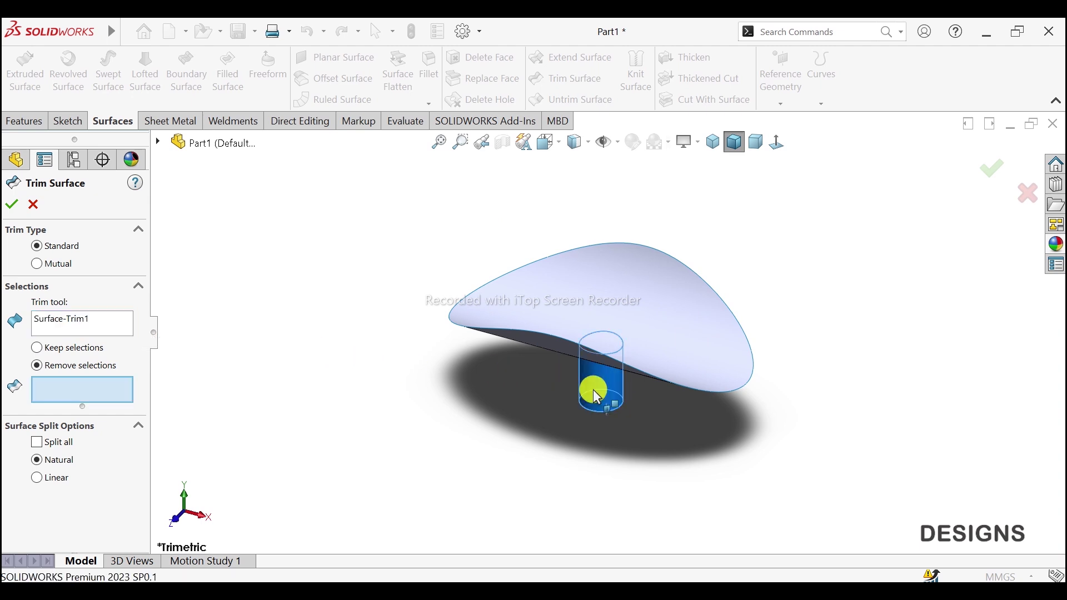
click(611, 349)
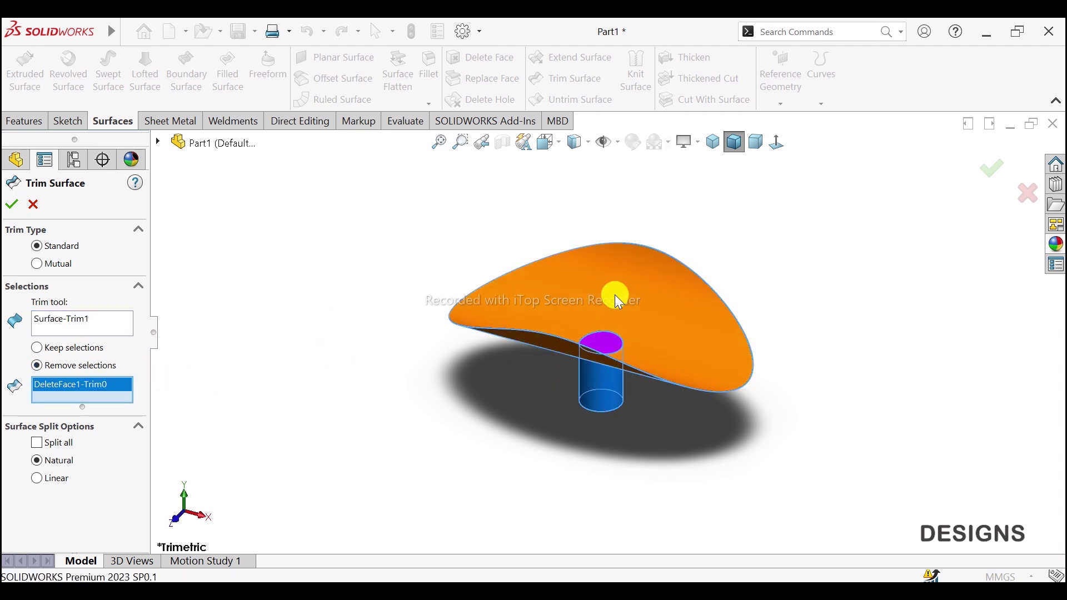
scroll(646, 332, down, 2)
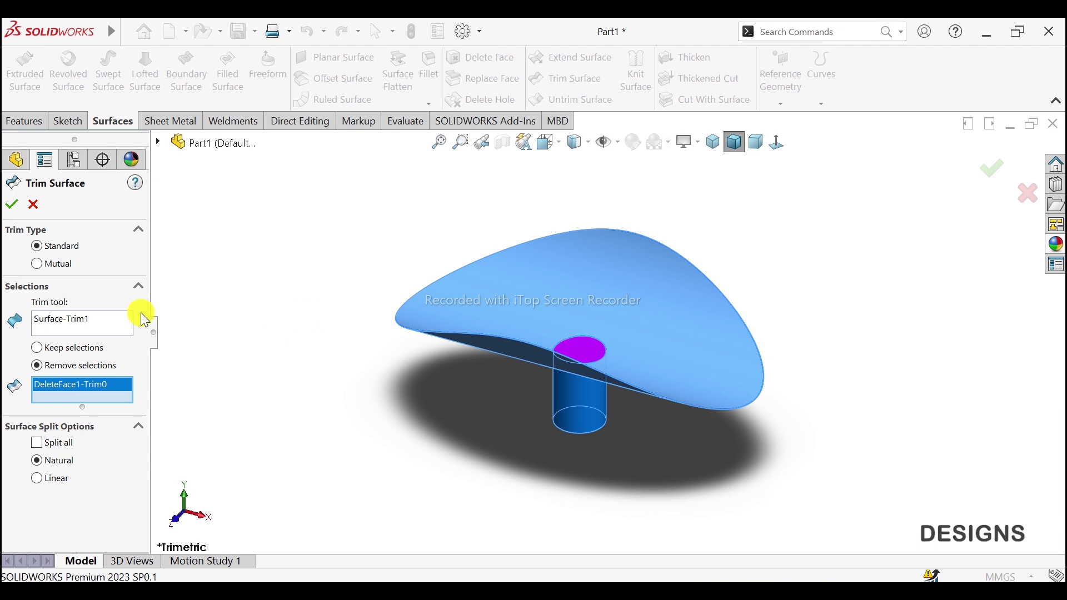
click(12, 204)
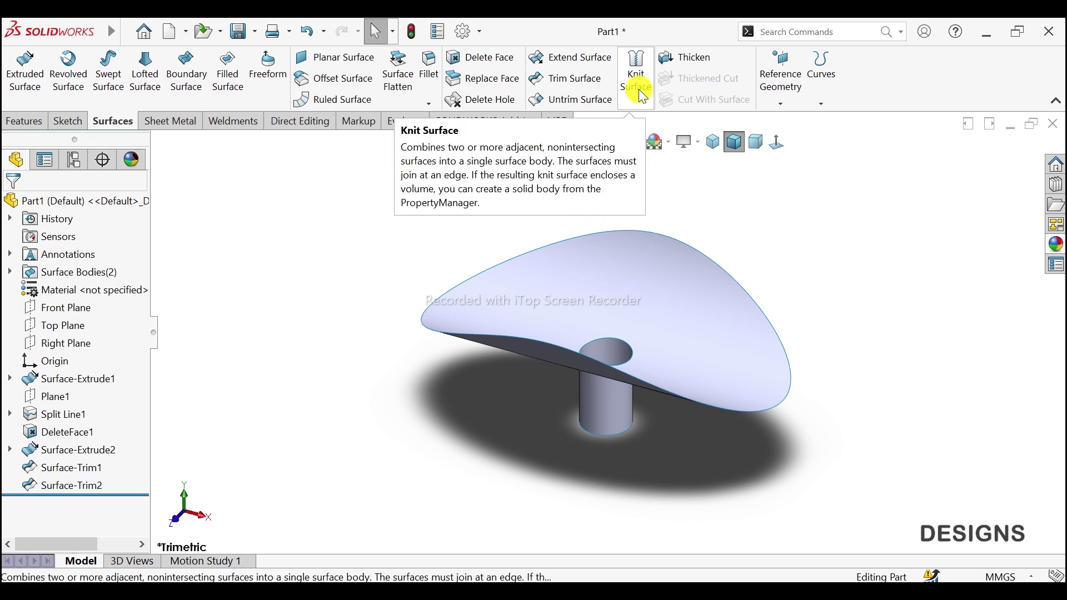
Start a fillet on the hole edge, then cancel the attempt
click(424, 95)
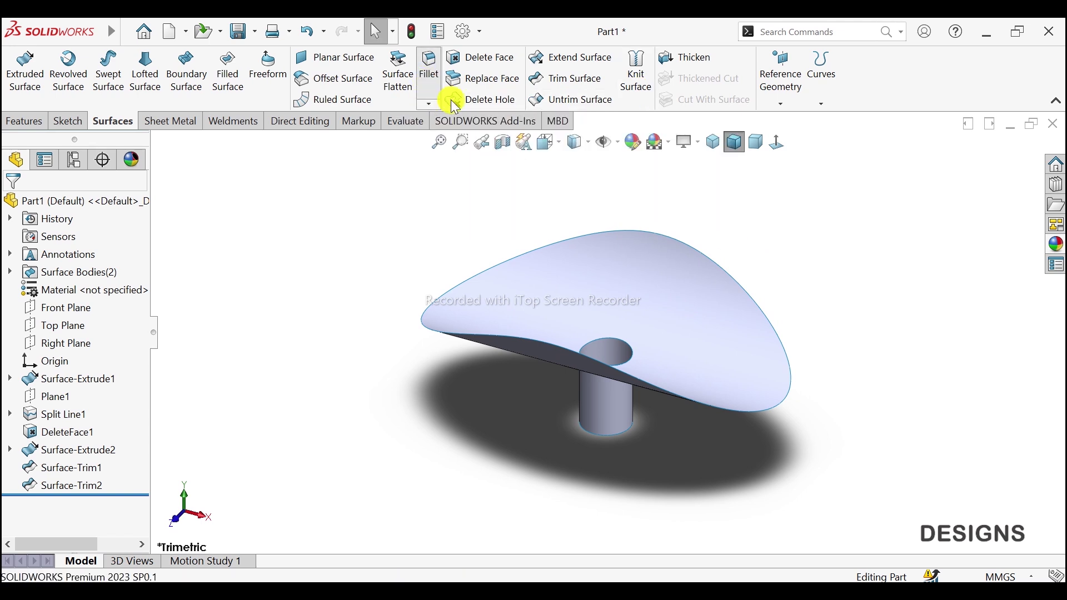
click(605, 347)
click(607, 340)
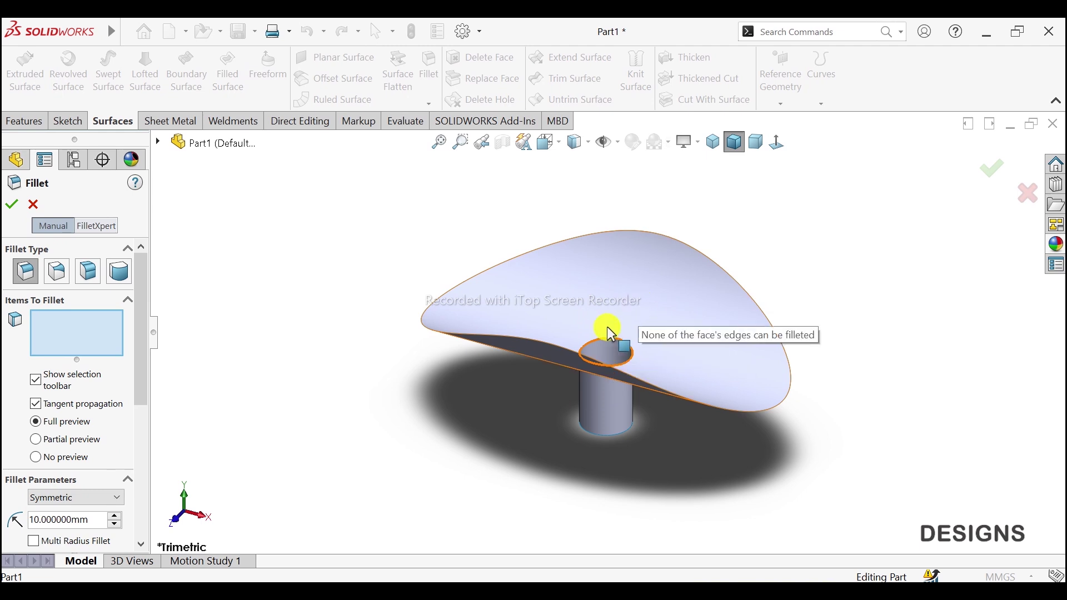
click(1027, 192)
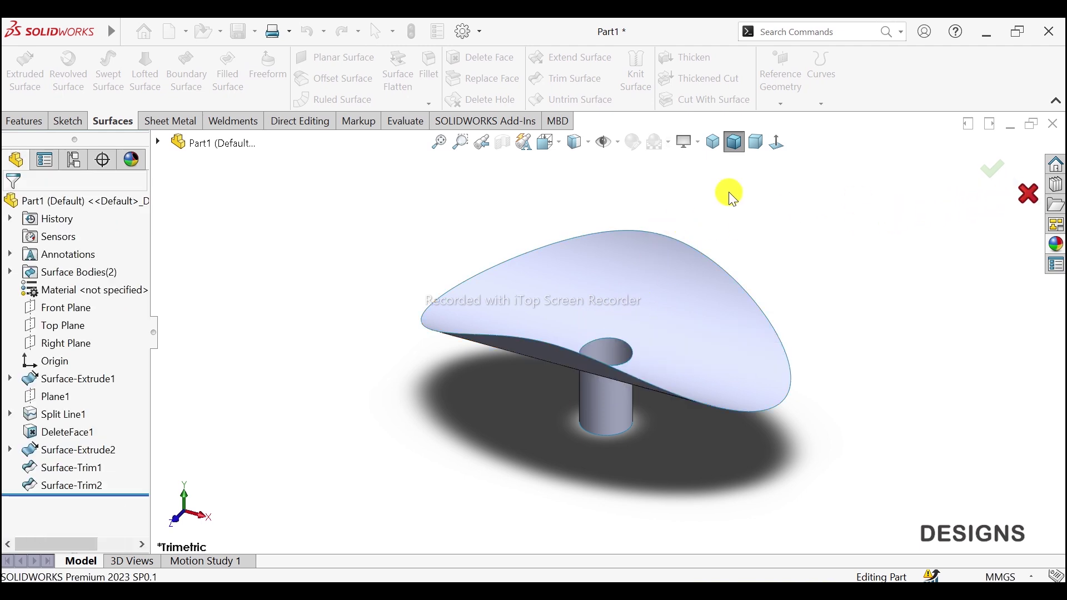
Knit Surface-Trim2 and Surface-Trim1 into a single surface body
click(642, 106)
click(636, 315)
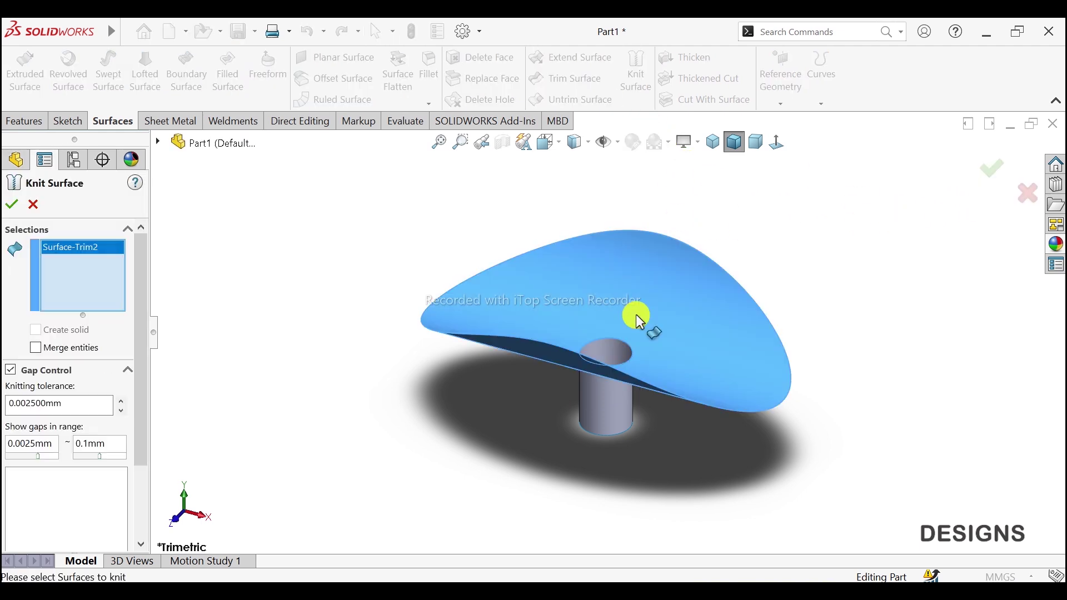
click(602, 406)
click(11, 204)
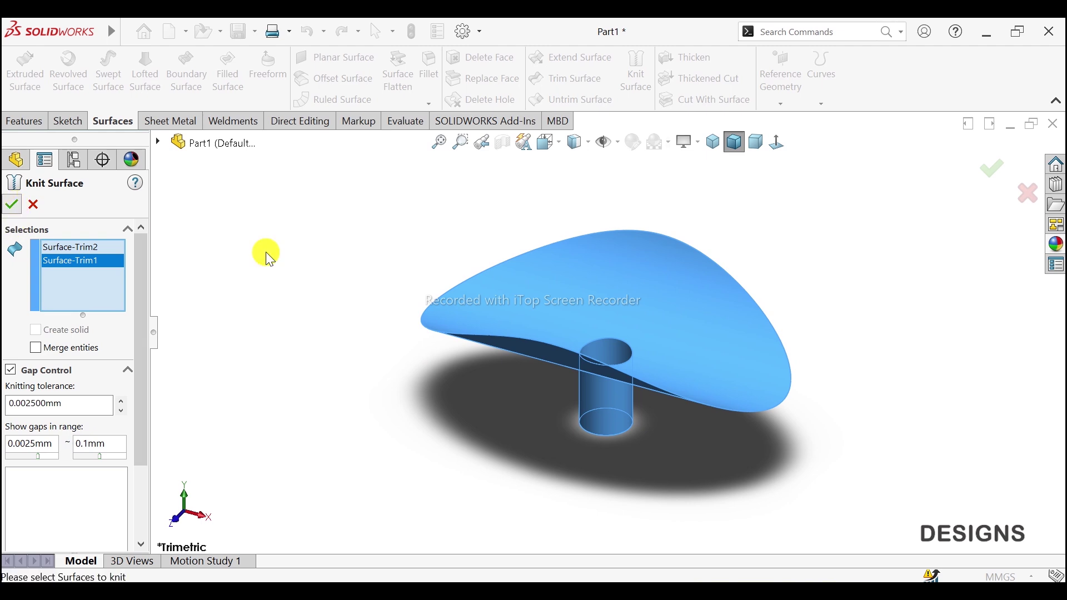
click(488, 251)
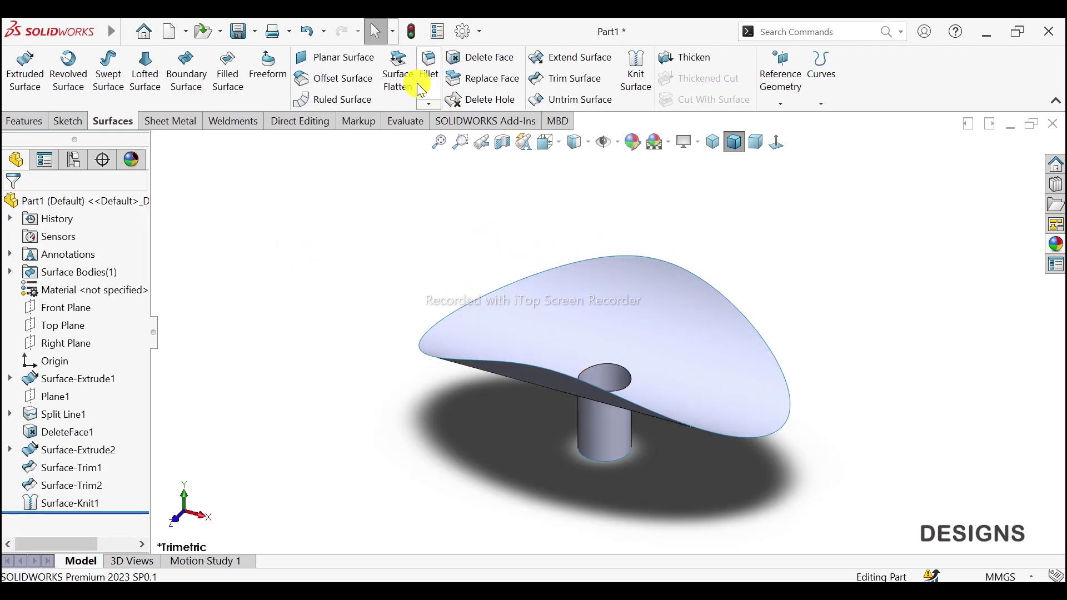
Fillet the hole edge at the cylinder junction with a 2.5 mm radius
click(615, 354)
click(611, 364)
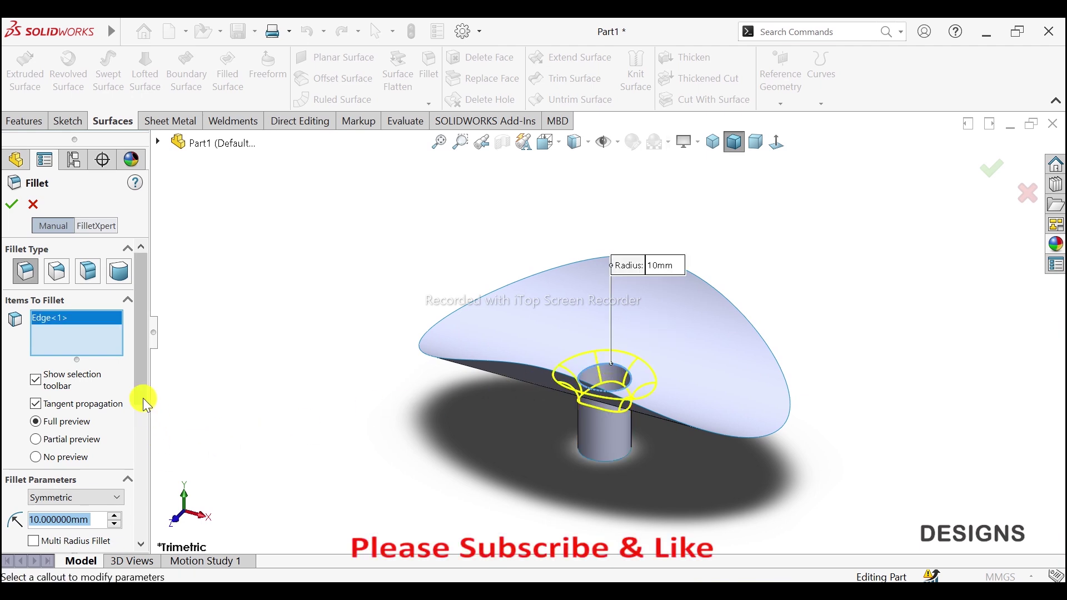
drag(143, 400, 146, 445)
double_click(93, 410)
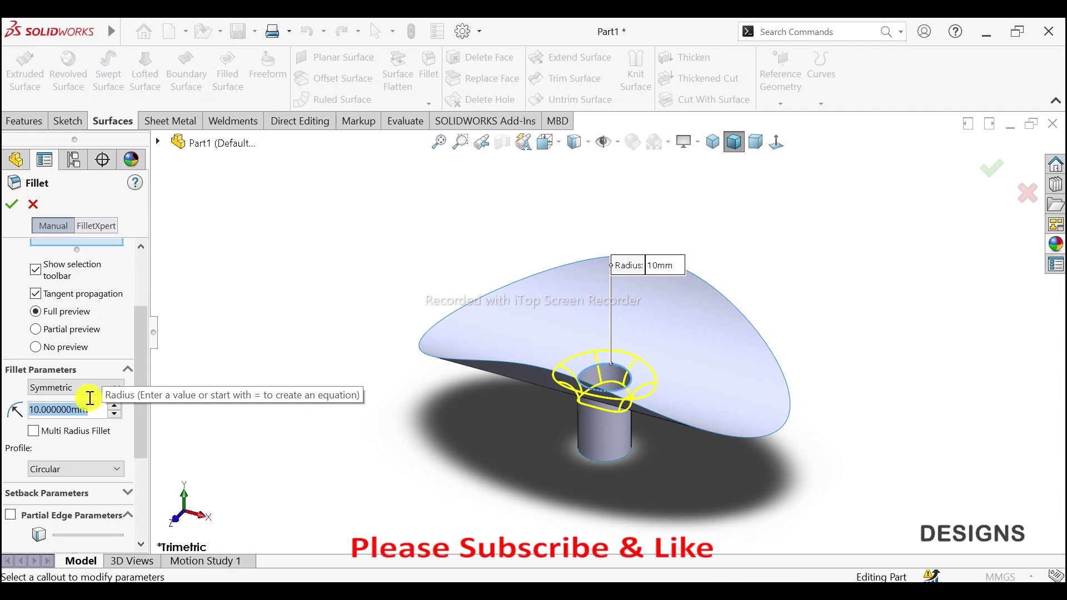
text(2.5)
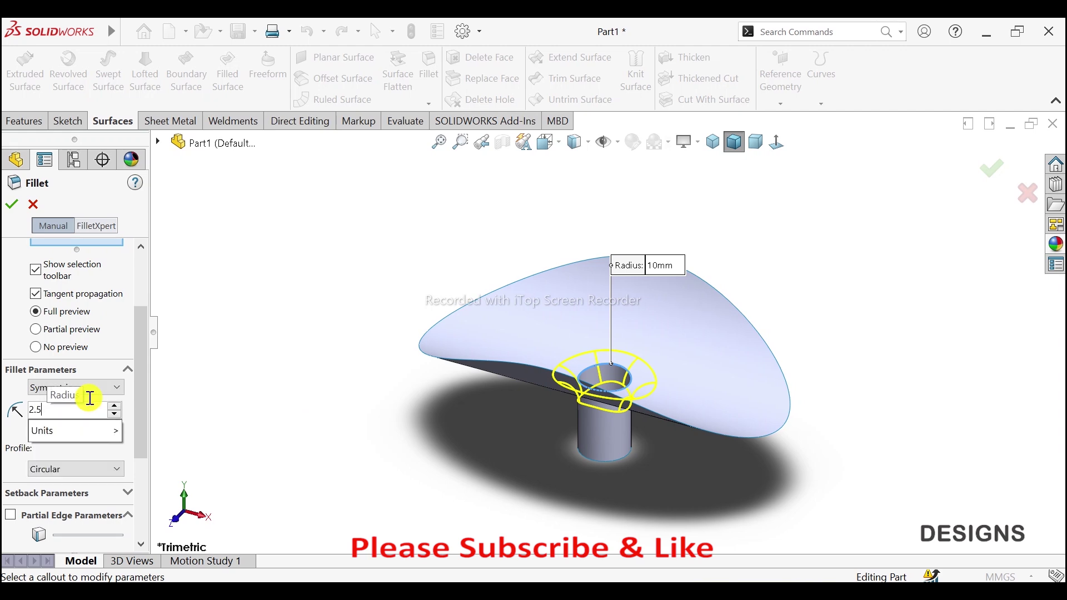
key(Return)
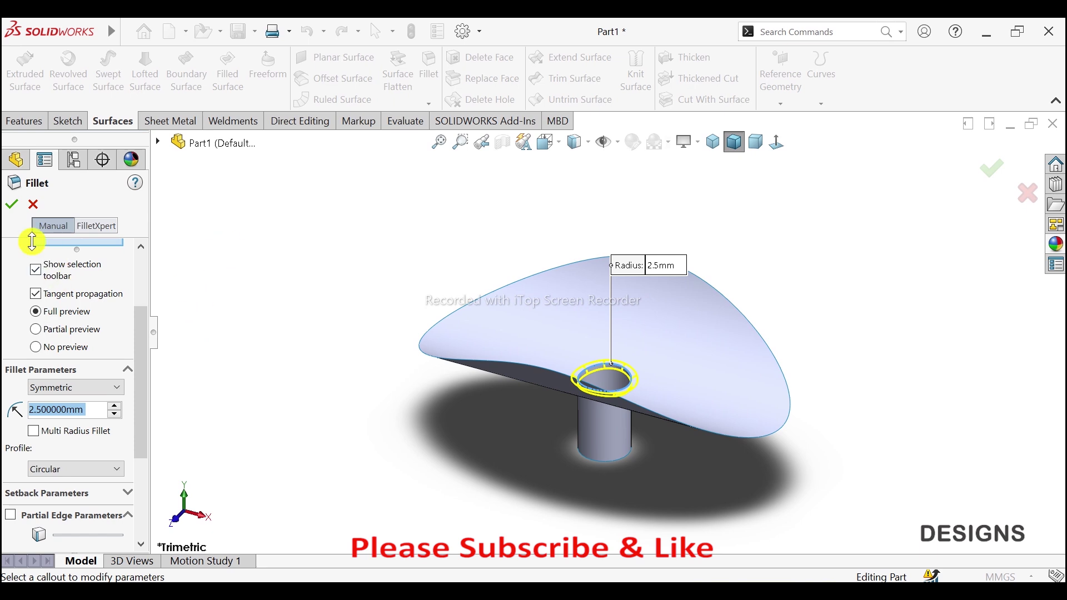
click(10, 206)
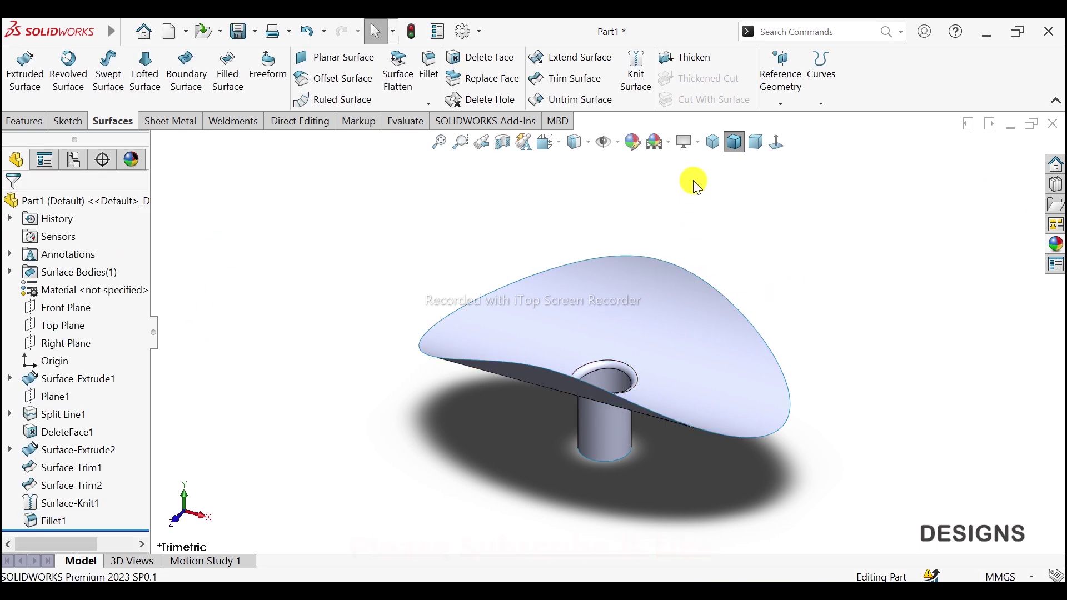
Apply a light purple appearance to the knitted surface in isometric view
click(711, 143)
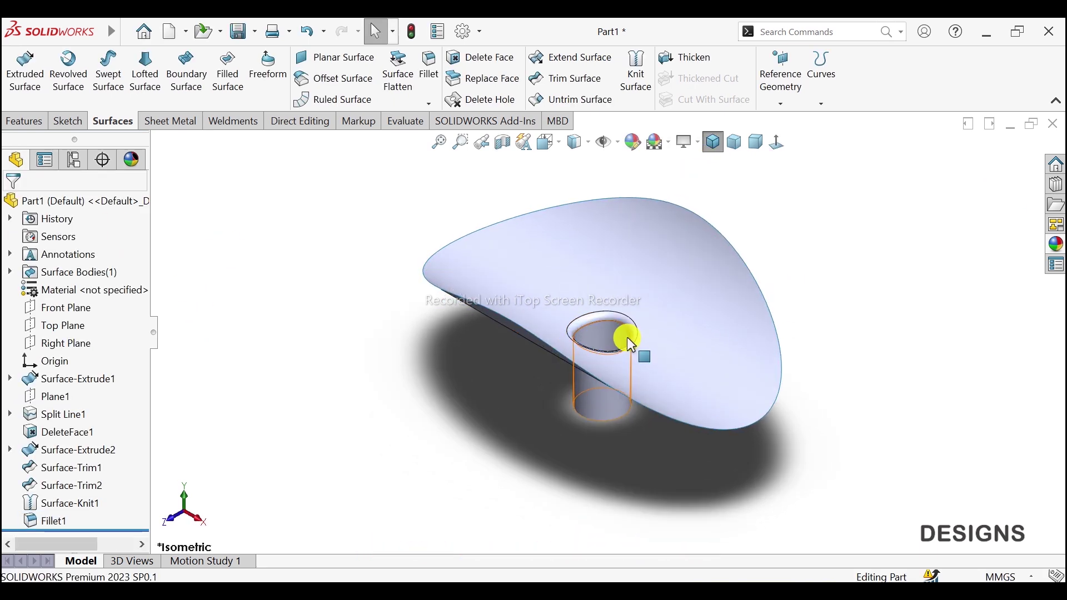
scroll(633, 304, down, 2)
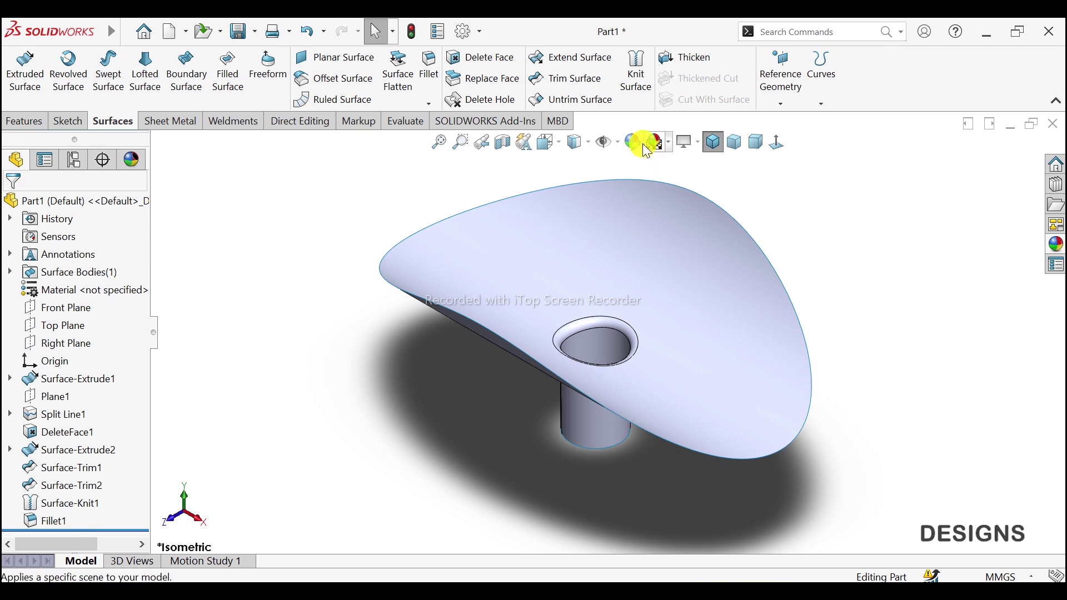
click(402, 271)
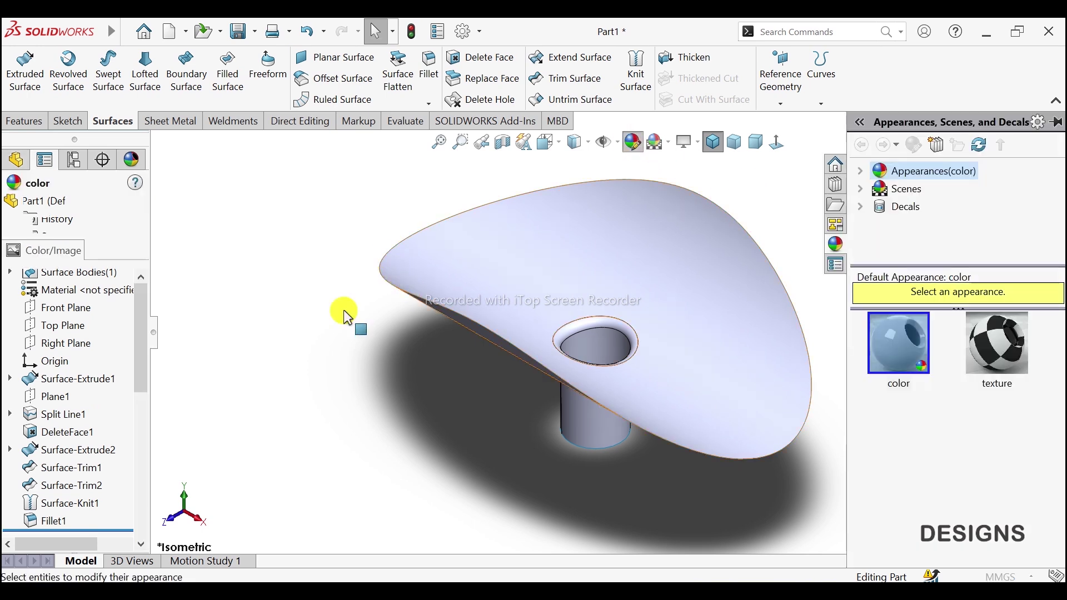
scroll(142, 359, down, 2)
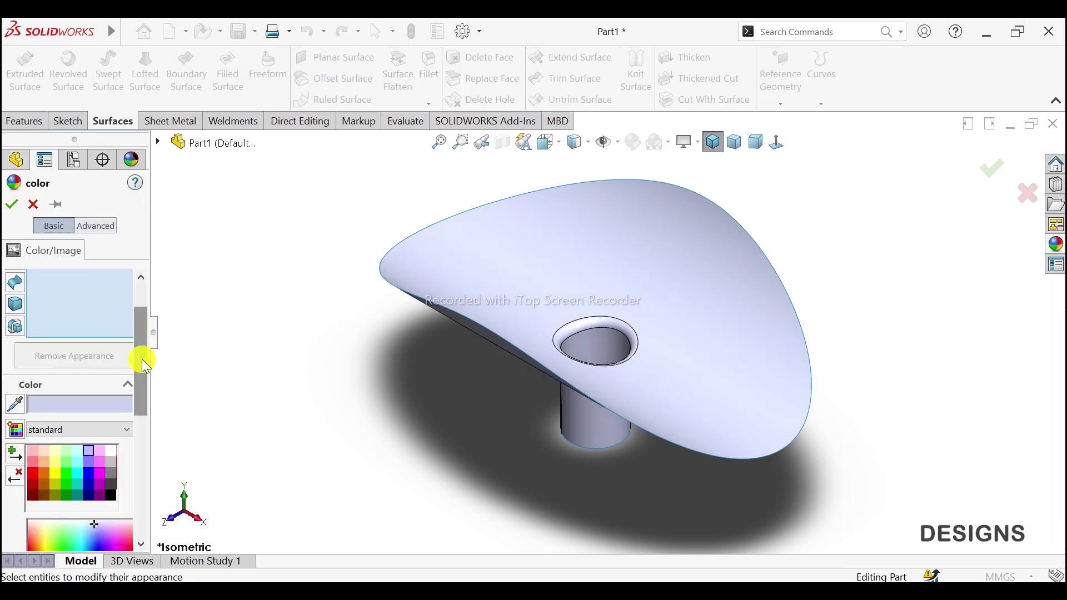
click(88, 448)
click(11, 206)
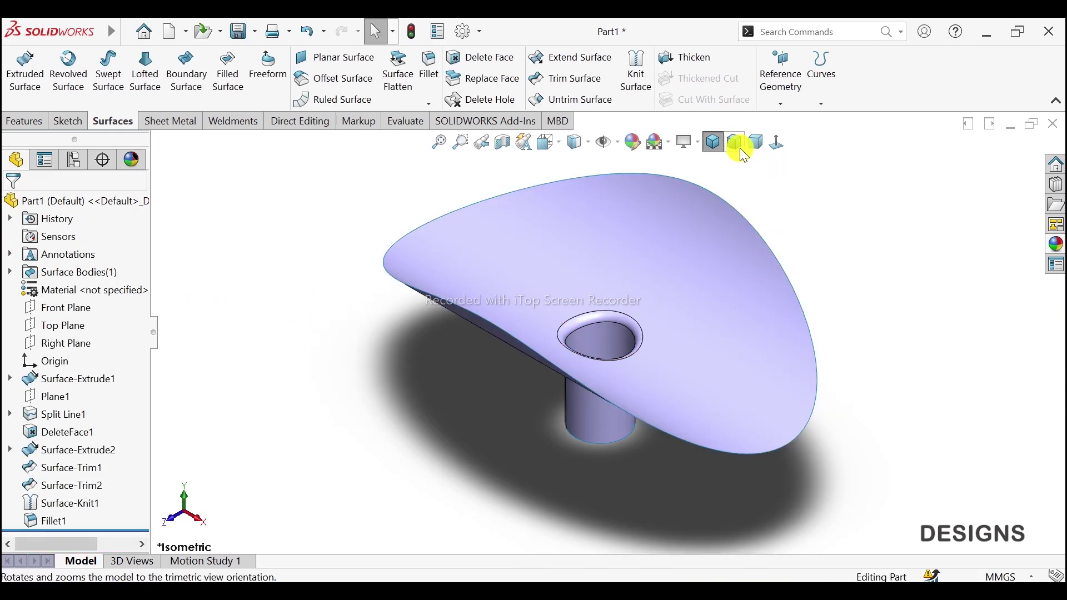
Inspect the finished model from trimetric, dimetric and isometric orientations and free rotation
click(737, 144)
click(755, 143)
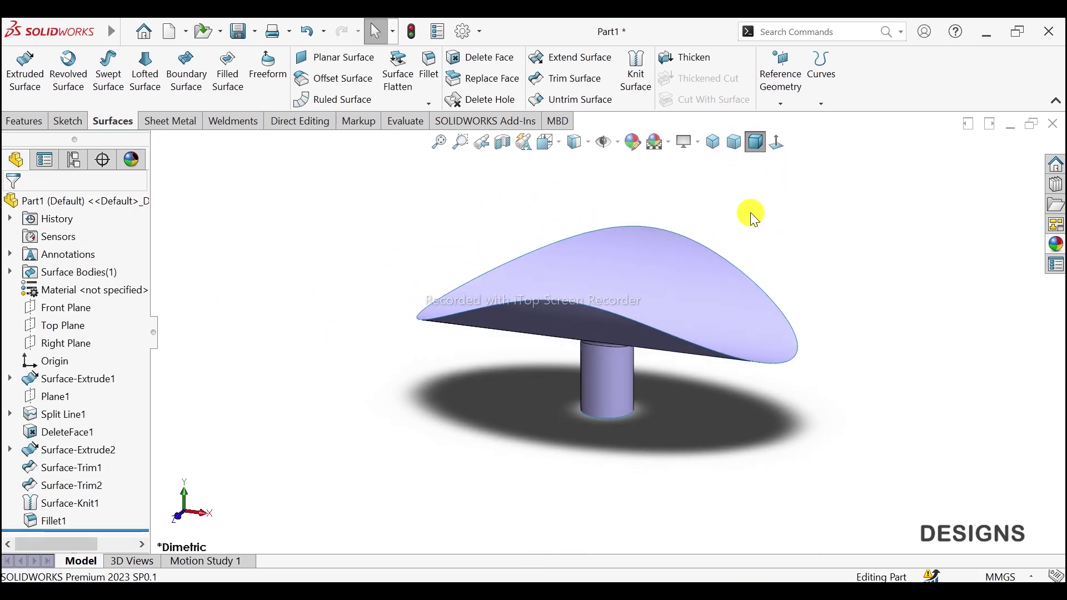
click(733, 143)
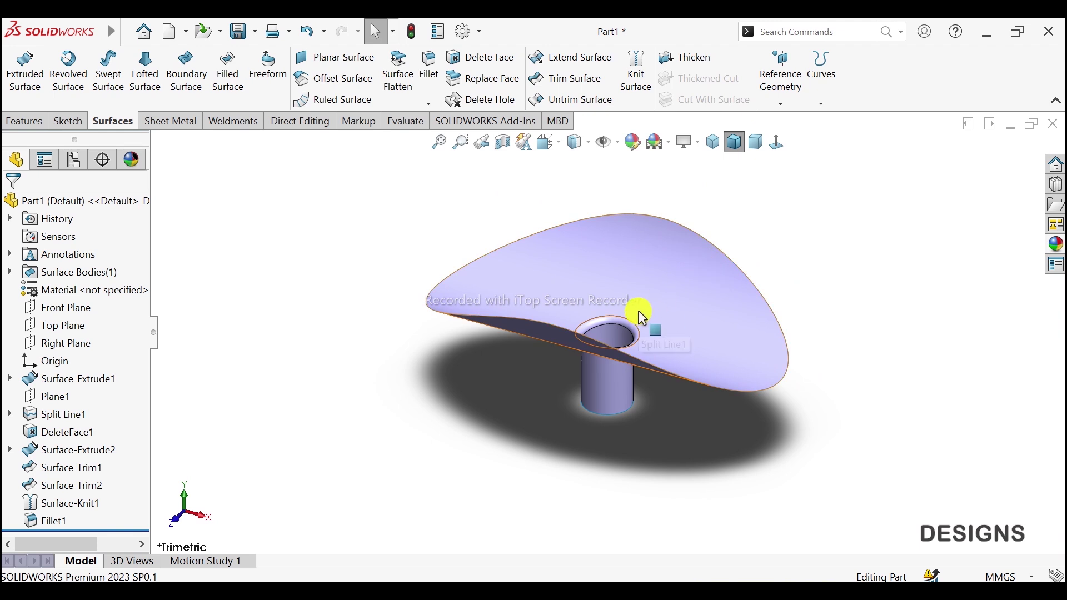
right_click(807, 214)
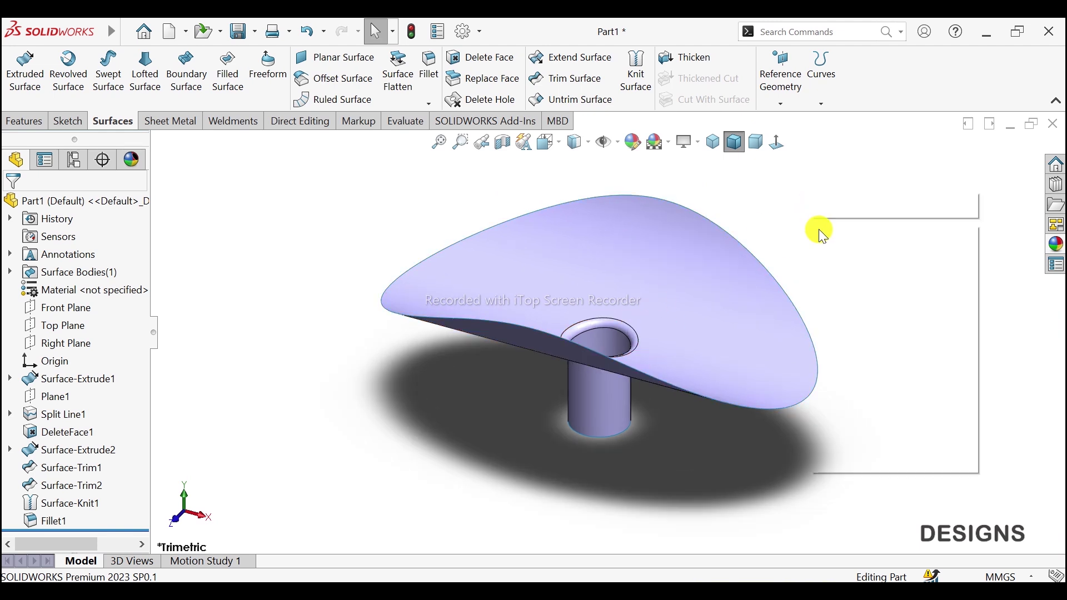
click(833, 295)
mouse_move(822, 295)
mouse_down()
mouse_move(794, 348)
mouse_move(857, 255)
mouse_move(809, 272)
mouse_move(702, 205)
mouse_move(742, 222)
mouse_move(776, 400)
mouse_move(726, 333)
mouse_move(755, 248)
mouse_move(684, 238)
mouse_move(693, 300)
mouse_move(828, 384)
mouse_move(736, 214)
mouse_move(770, 409)
mouse_move(750, 434)
mouse_move(691, 208)
mouse_up()
click(713, 142)
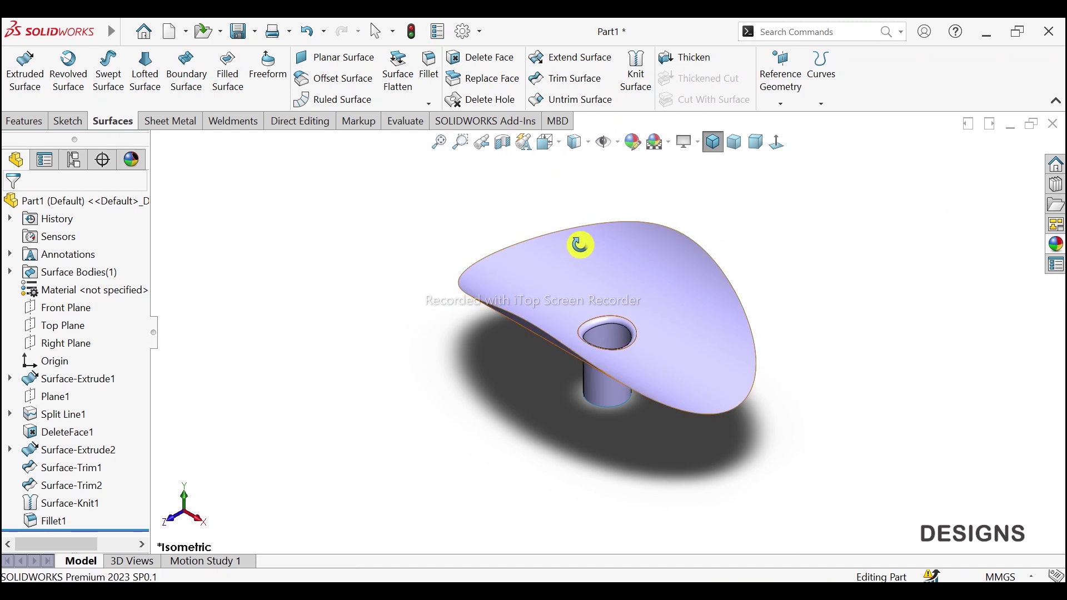
drag(619, 221, 757, 209)
right_click(776, 226)
click(818, 236)
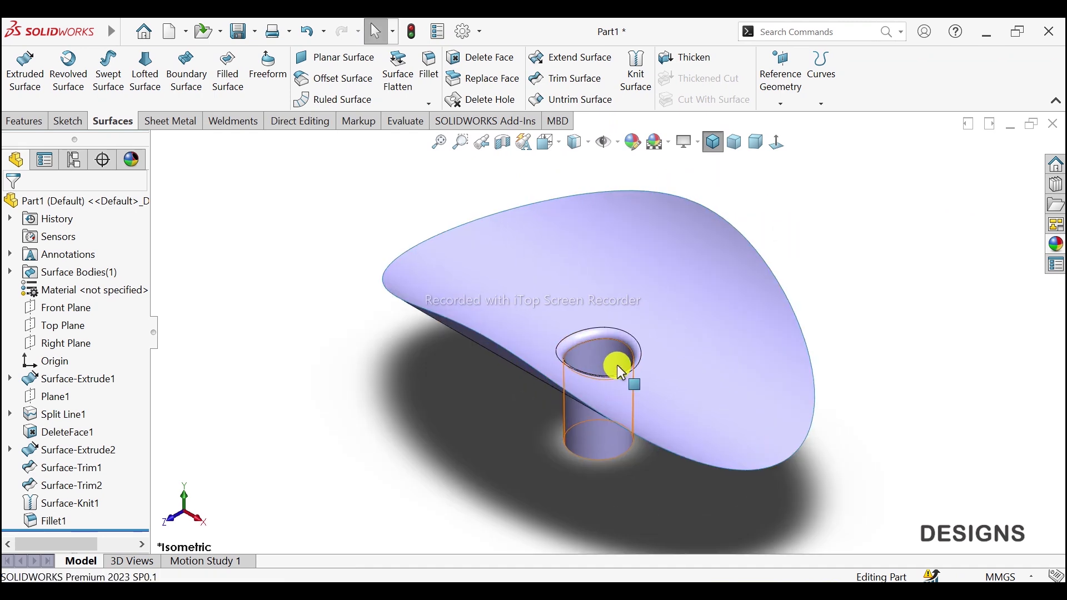